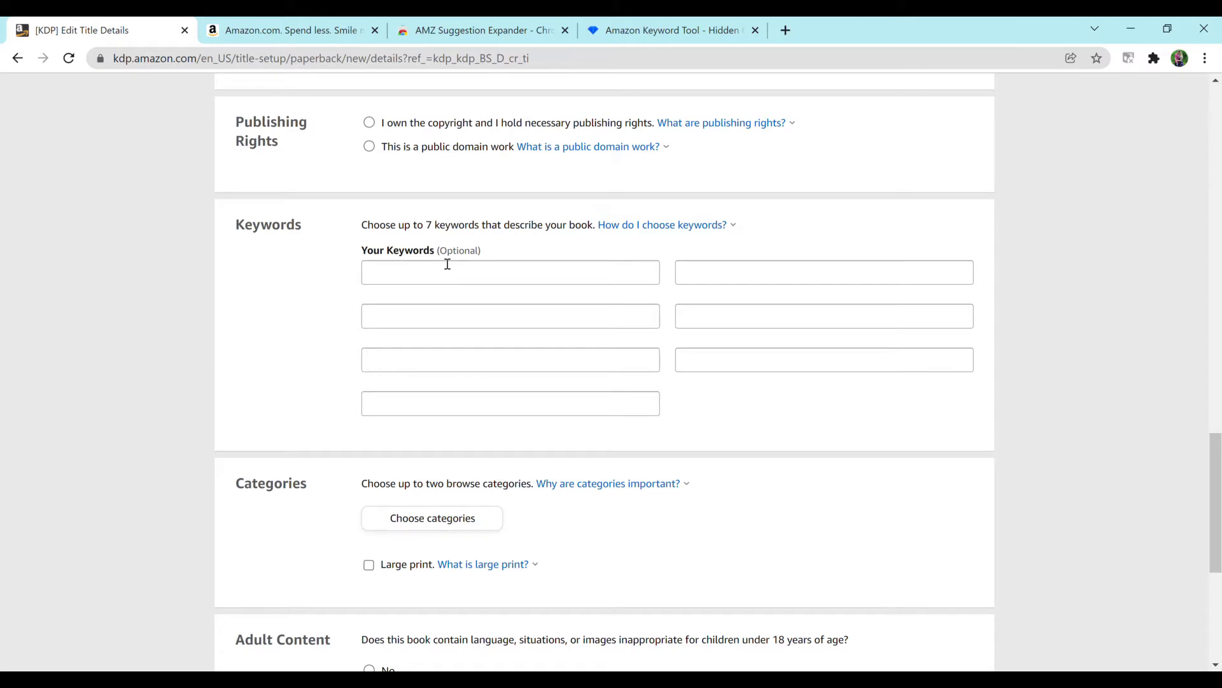
Search Amazon for 'llama notebook' and scroll through the results
click(340, 30)
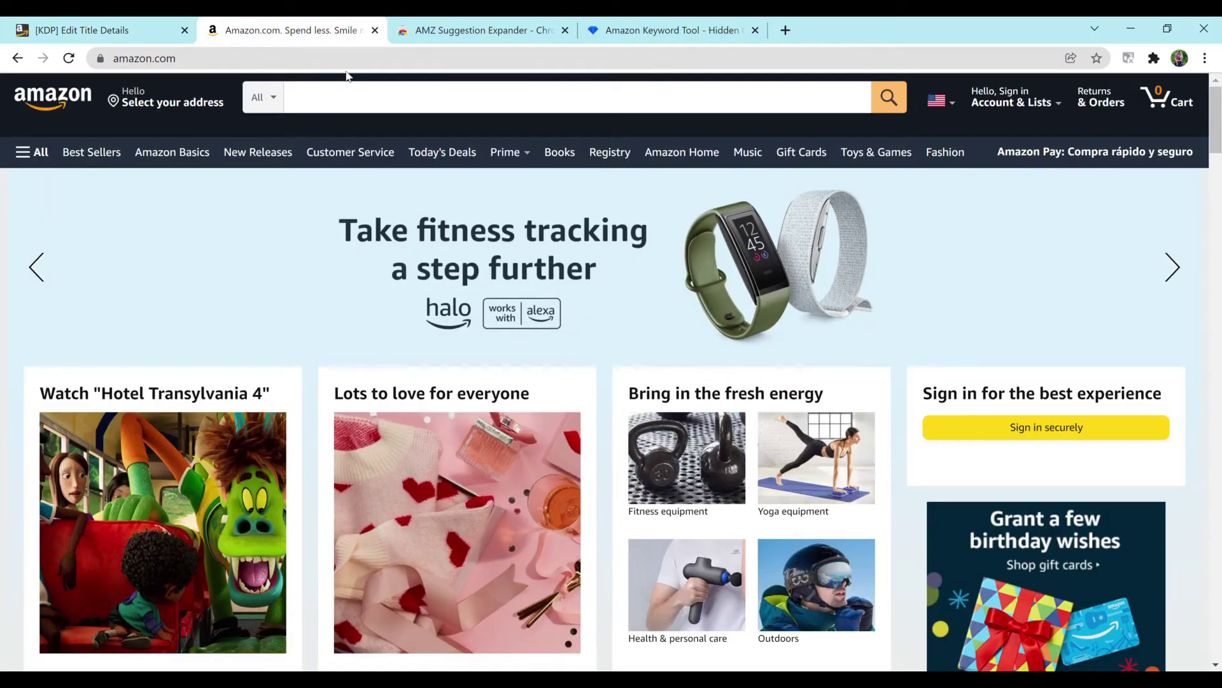
click(348, 94)
text(llama noteboo)
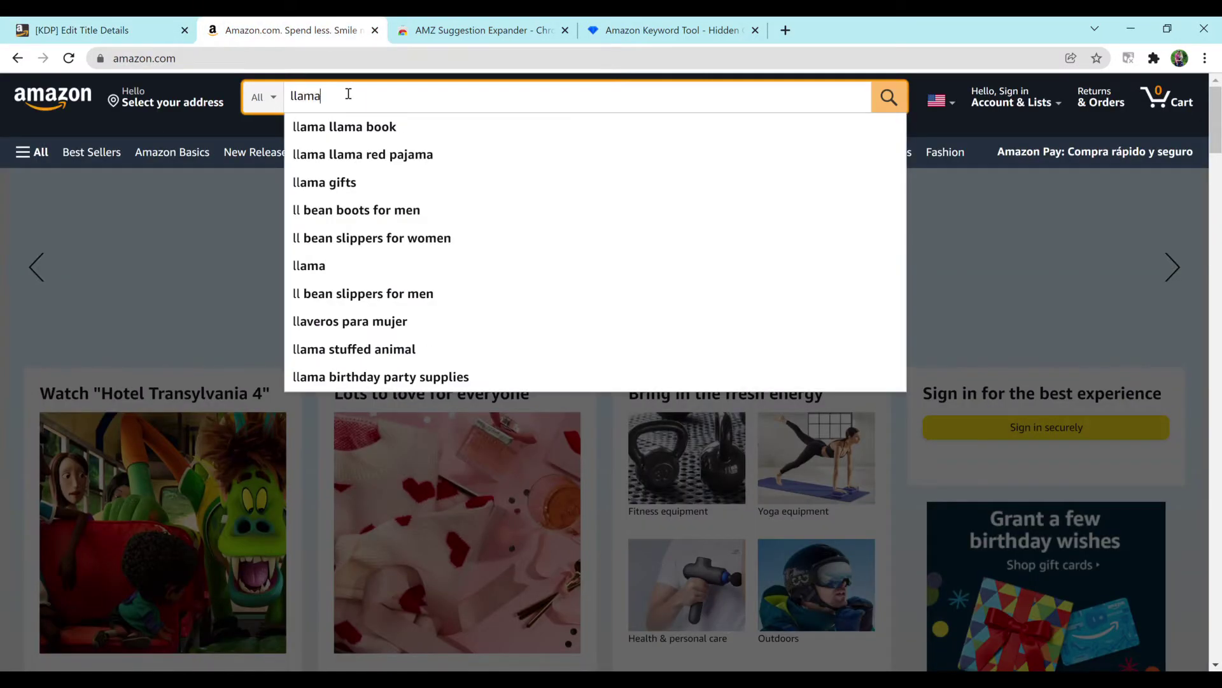
text(k)
key(Return)
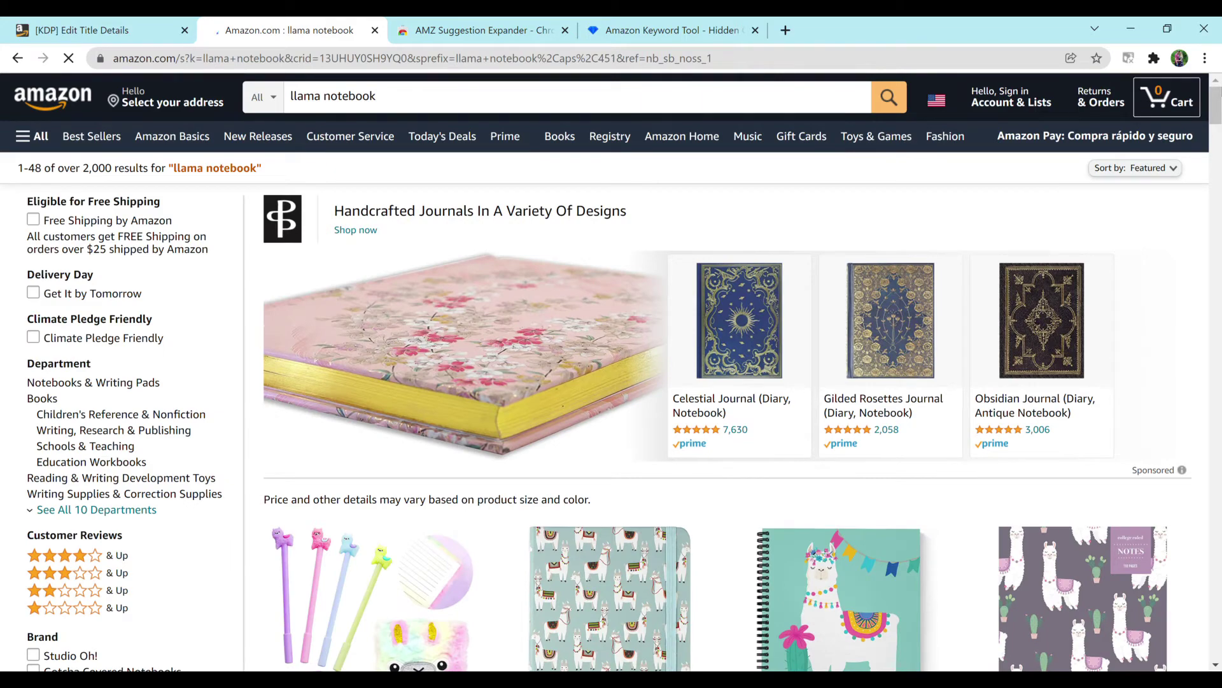
scroll(1217, 124, down, 1)
scroll(1217, 124, down, 3)
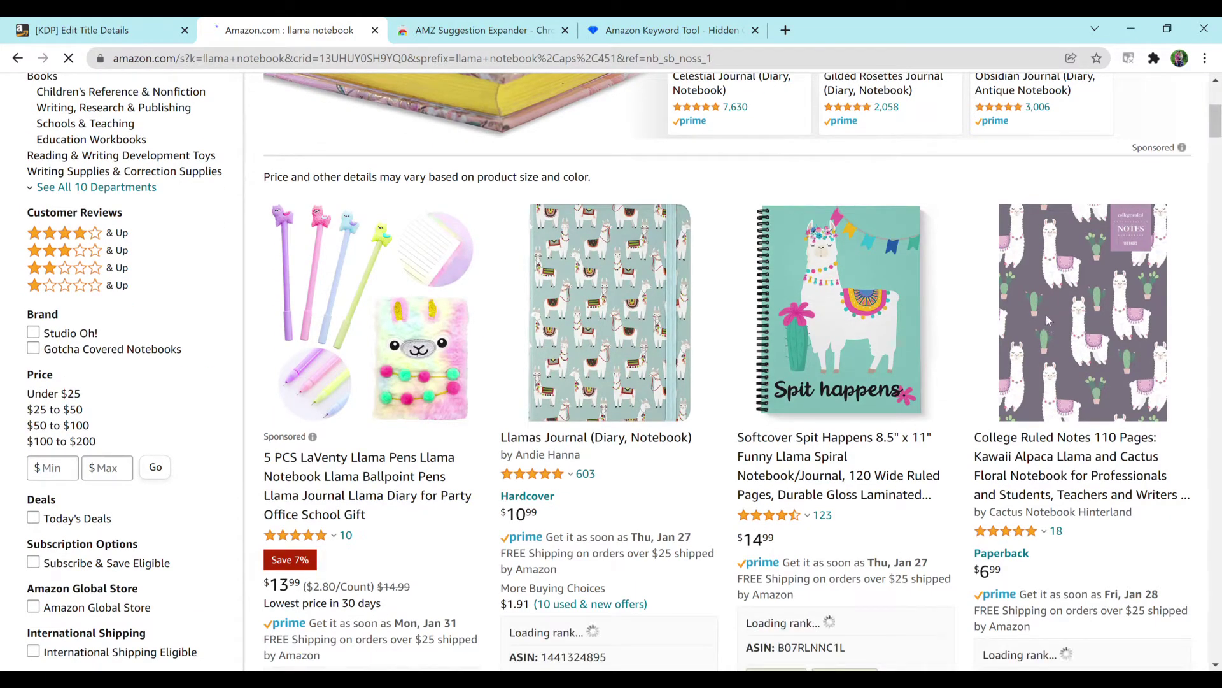
Open the College Ruled Notes llama cactus notebook in a new tab, view it, and return to the results
middle_click(1045, 315)
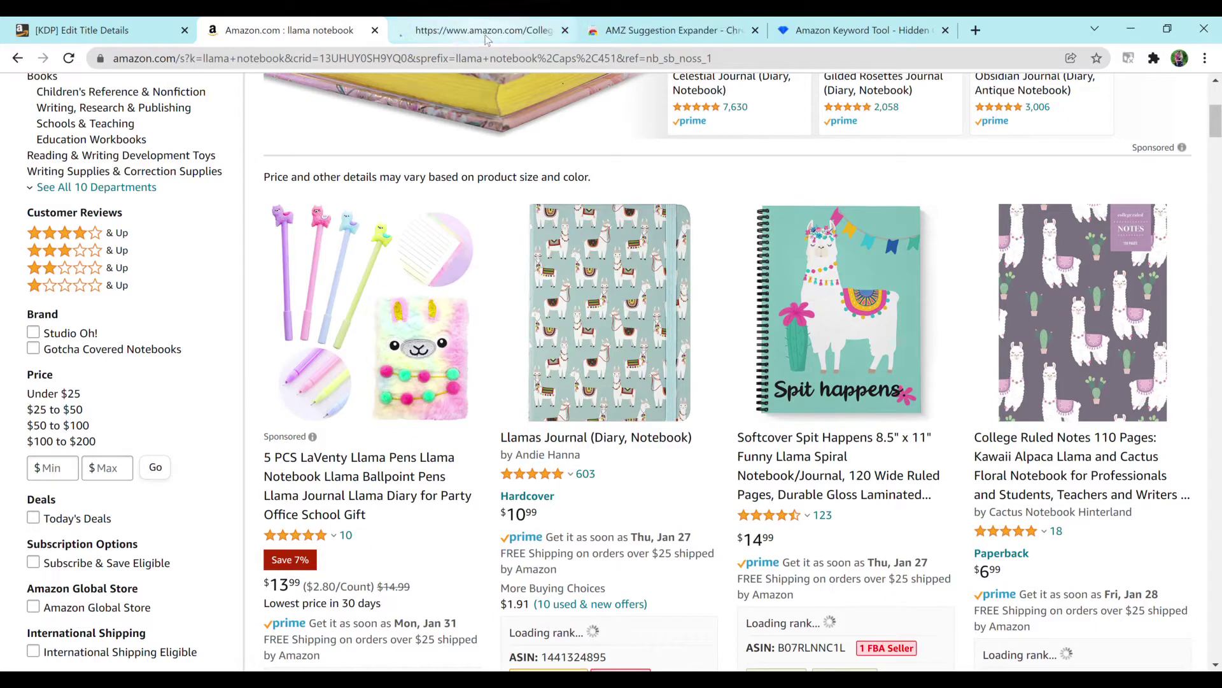
click(508, 36)
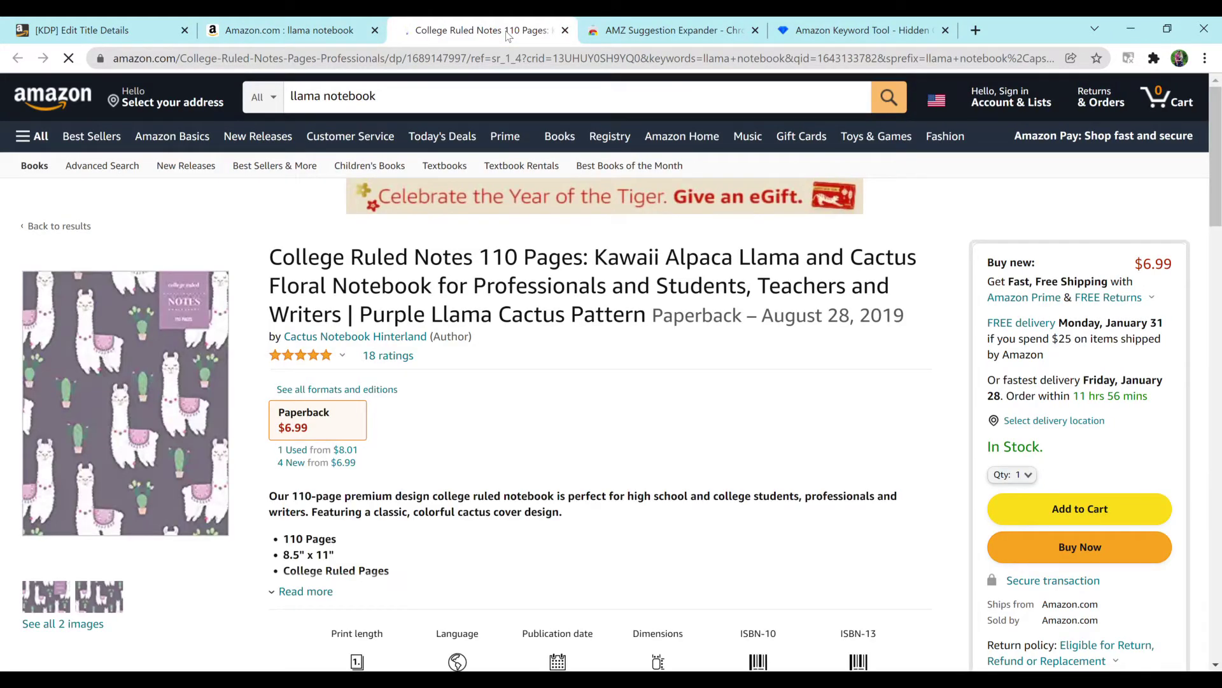
click(333, 32)
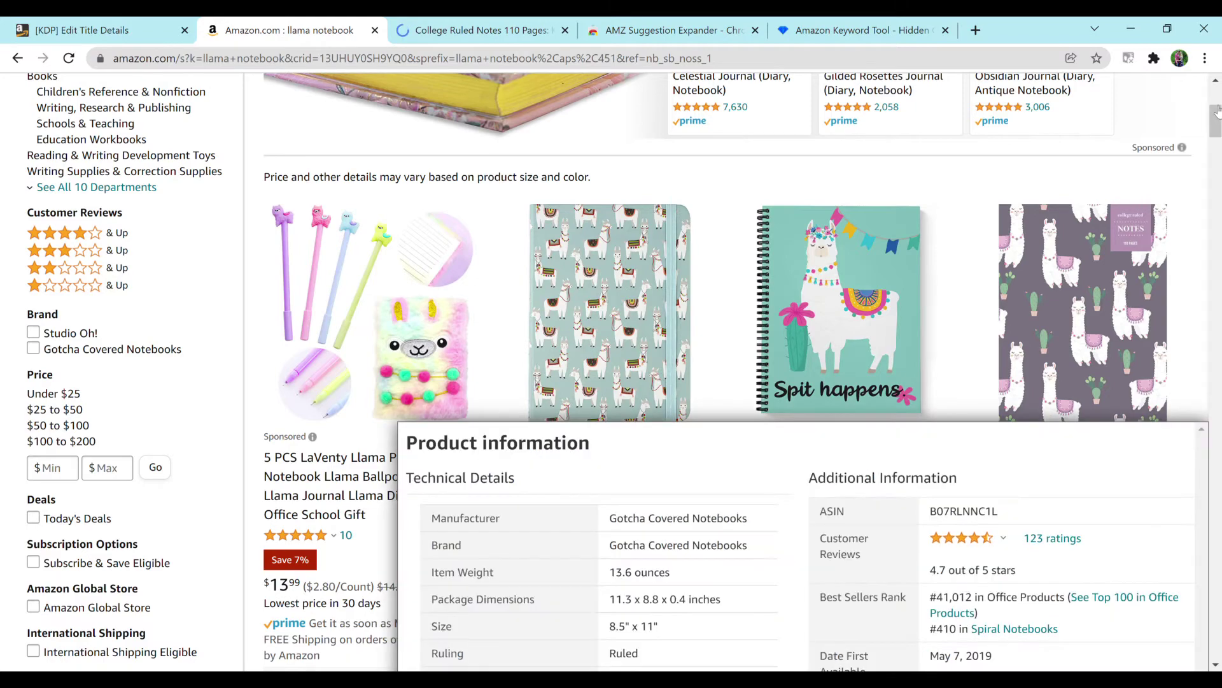
mouse_move(1218, 115)
mouse_down()
mouse_move(1217, 79)
mouse_move(1216, 127)
mouse_up()
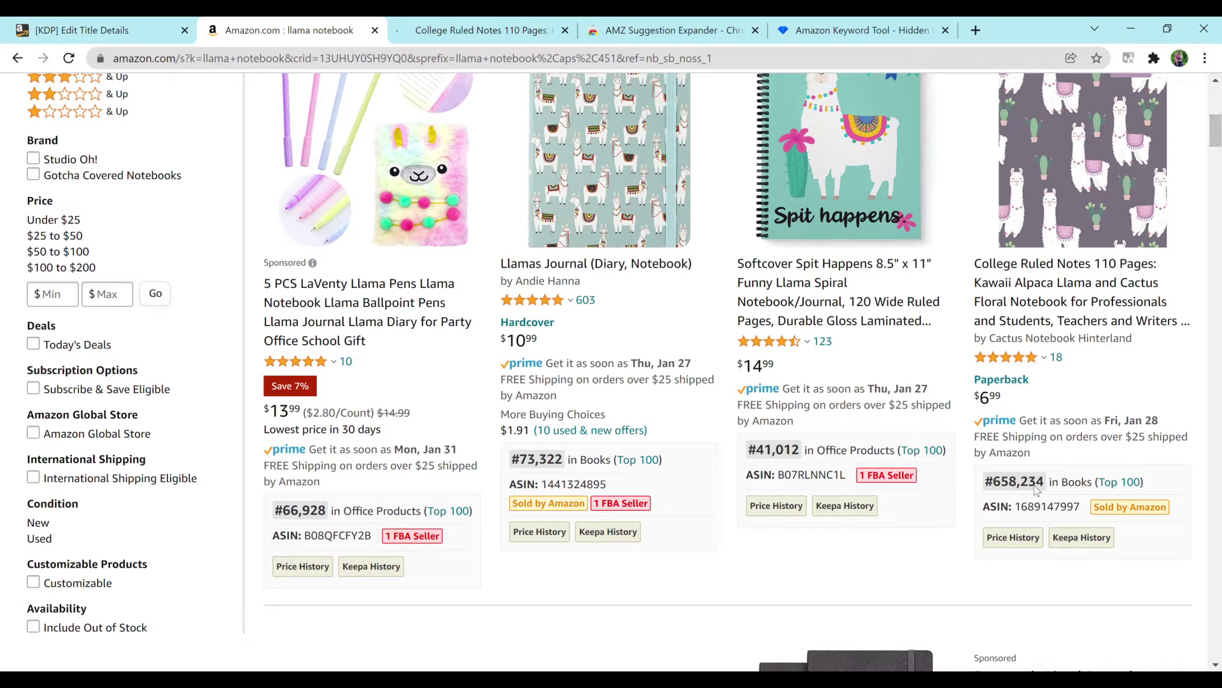
drag(1215, 144, 1216, 134)
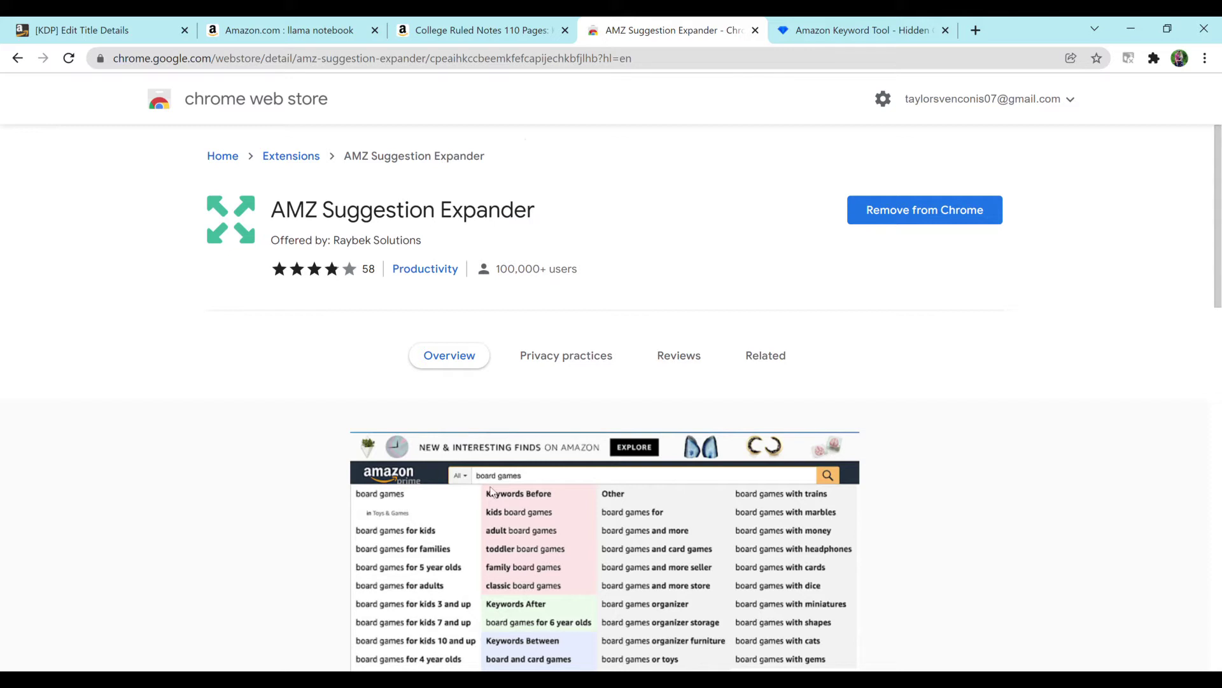
Scroll through the AMZ Suggestion Expander listing in the Chrome Web Store
scroll(494, 491, down, 2)
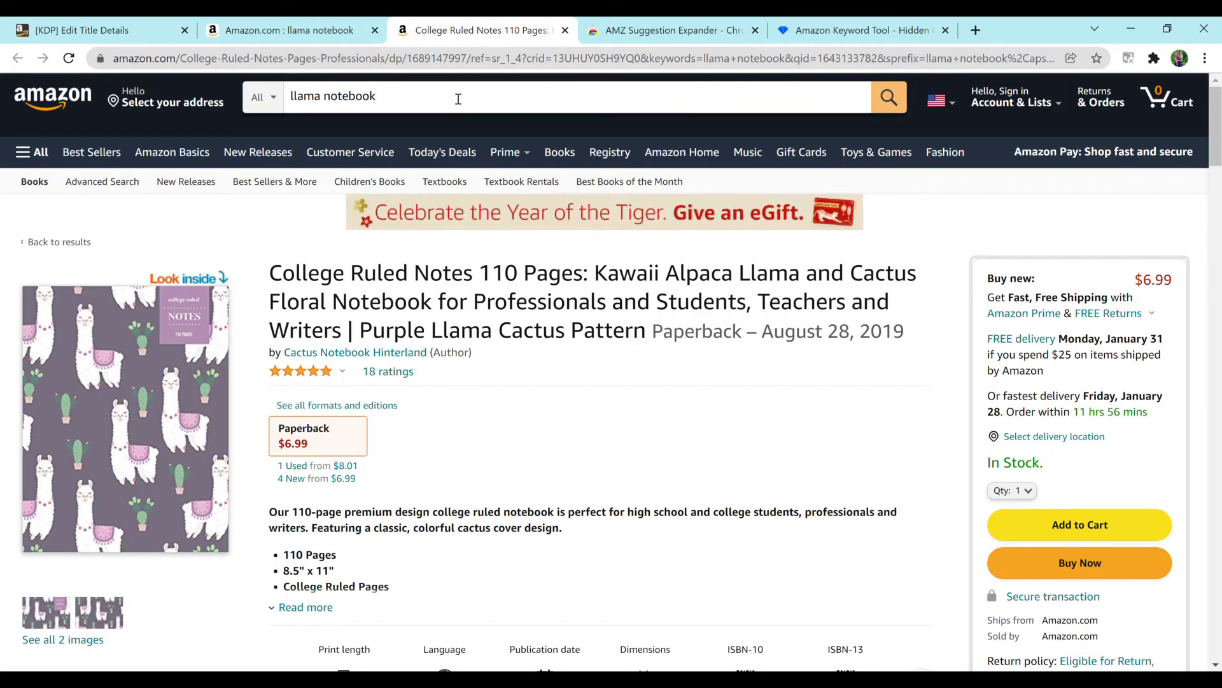
Search the suggested 'llama notebook journal' and paste it into the first KDP keyword field
click(458, 99)
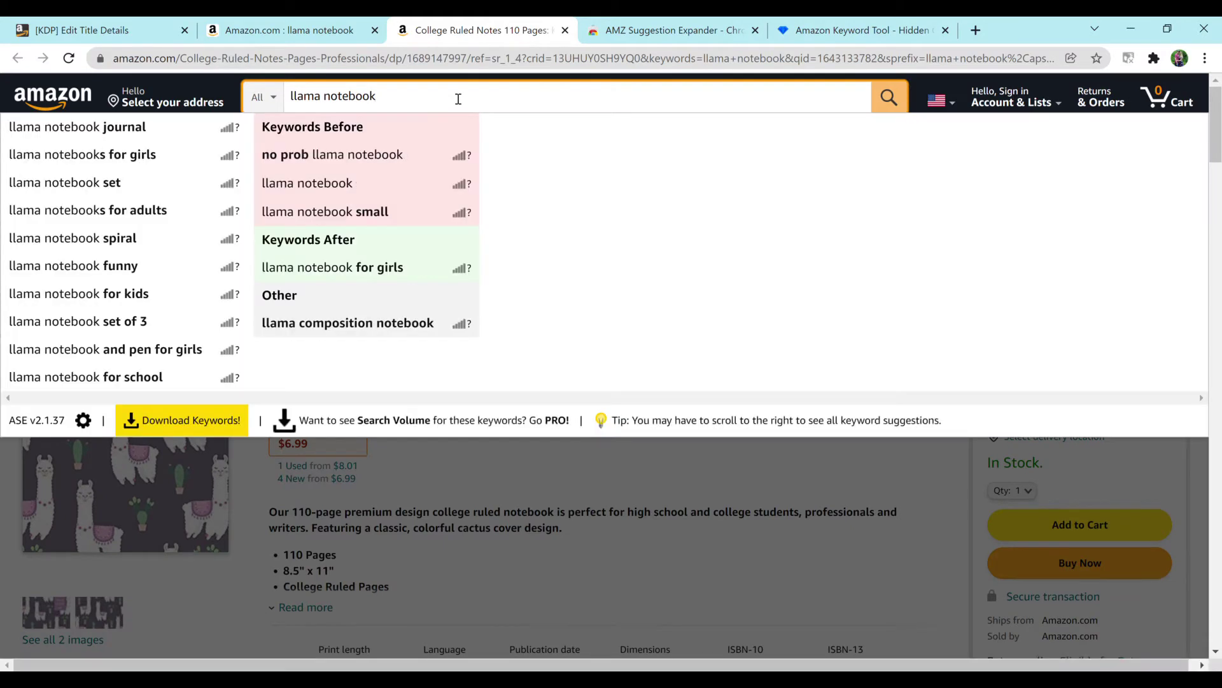
click(174, 128)
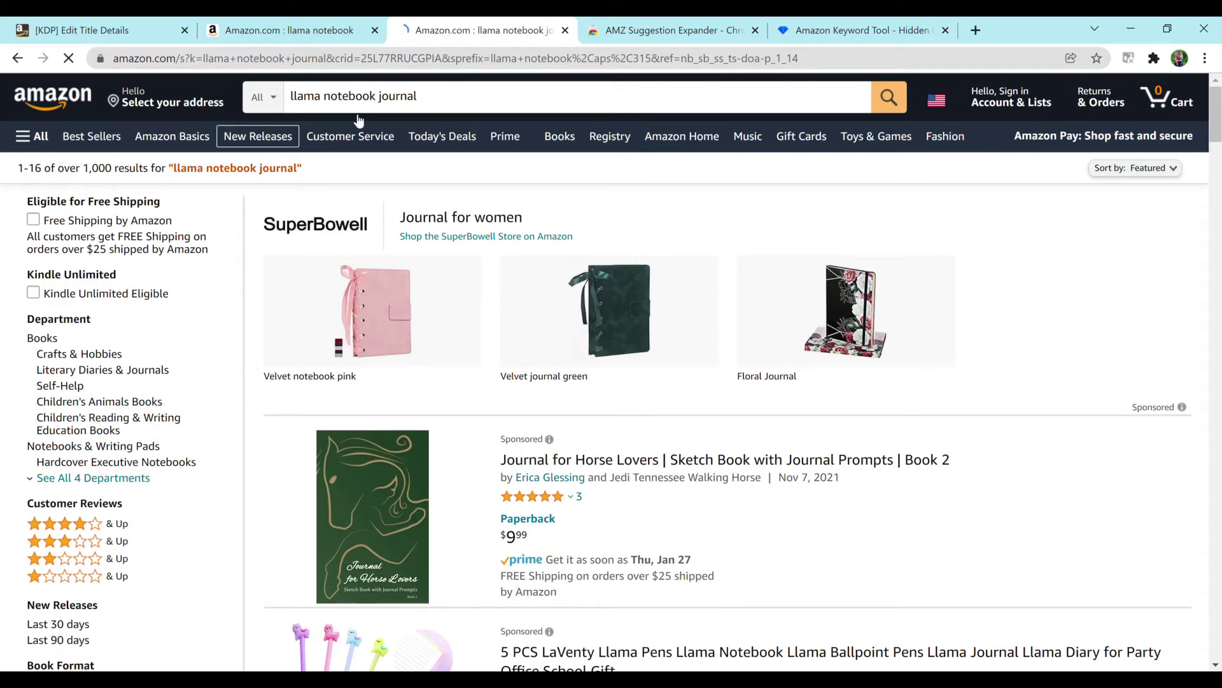
click(425, 94)
key(ctrl+a)
key(ctrl+c)
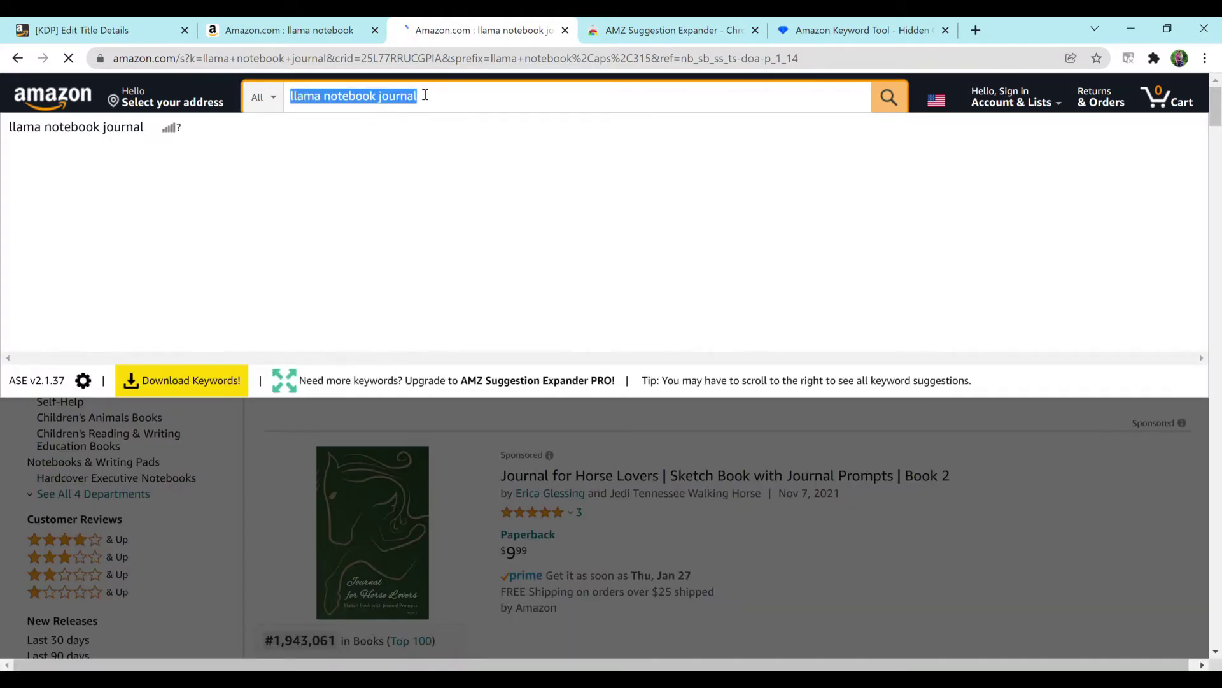
click(121, 30)
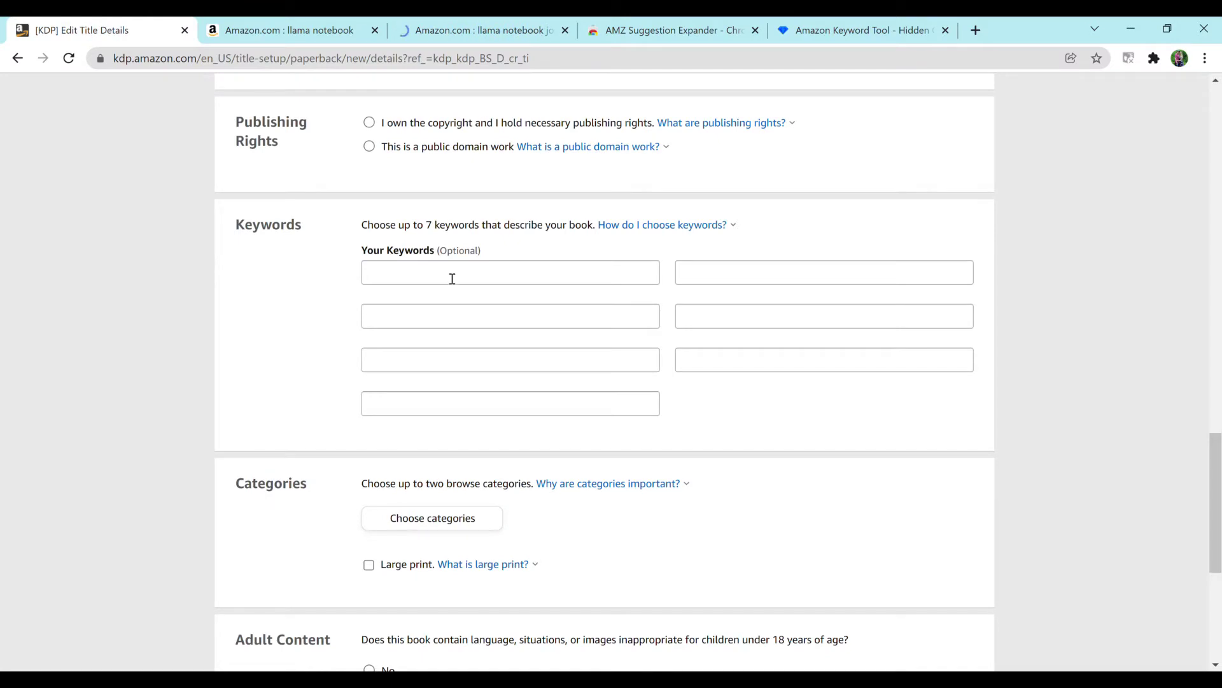
click(452, 278)
key(ctrl+v)
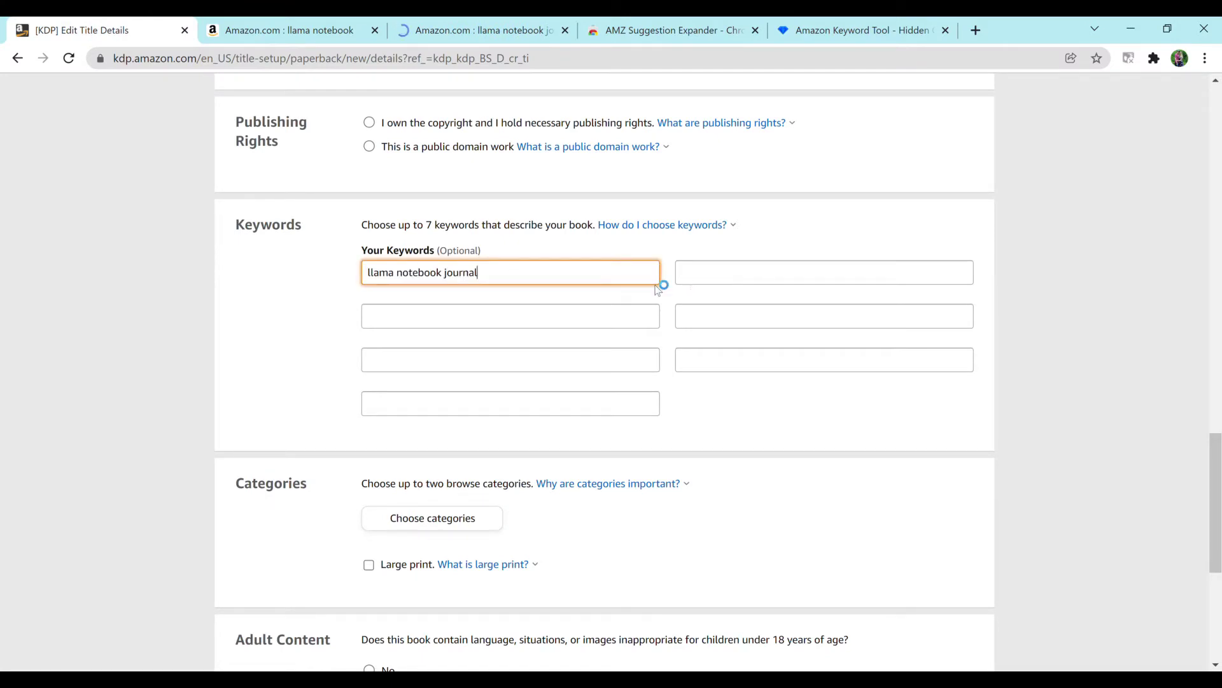
click(481, 30)
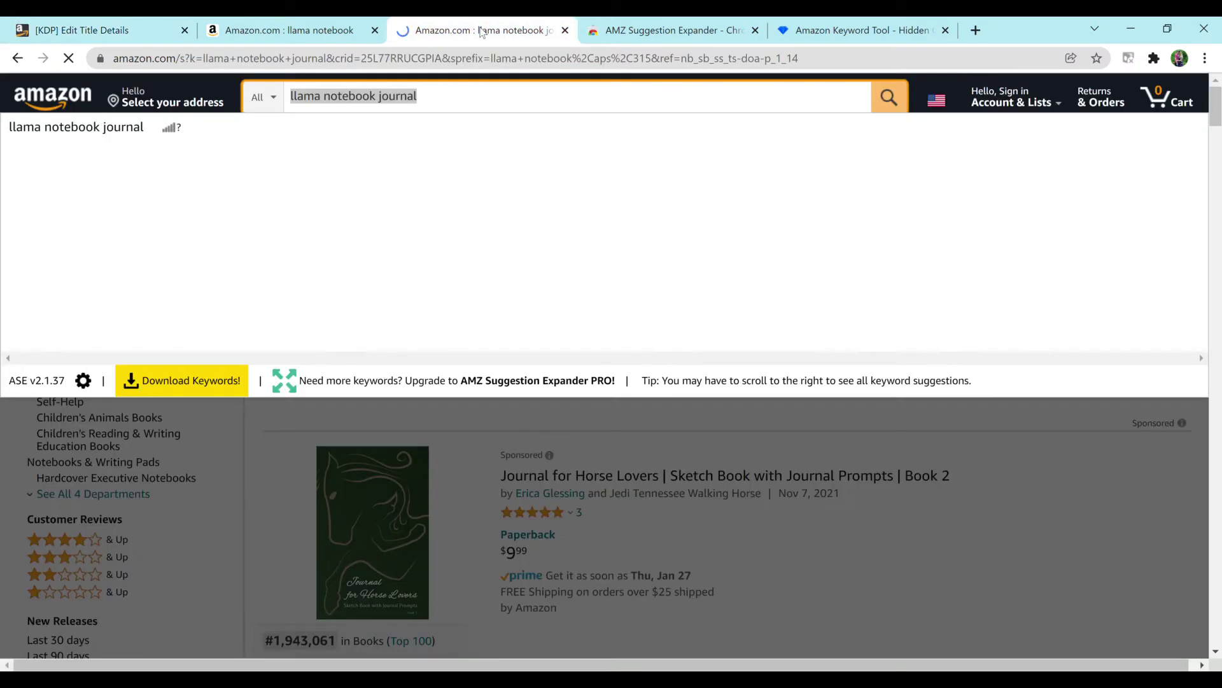
Remove 'journal' from the query and search the suggested 'llama notebooks for girls'
click(435, 97)
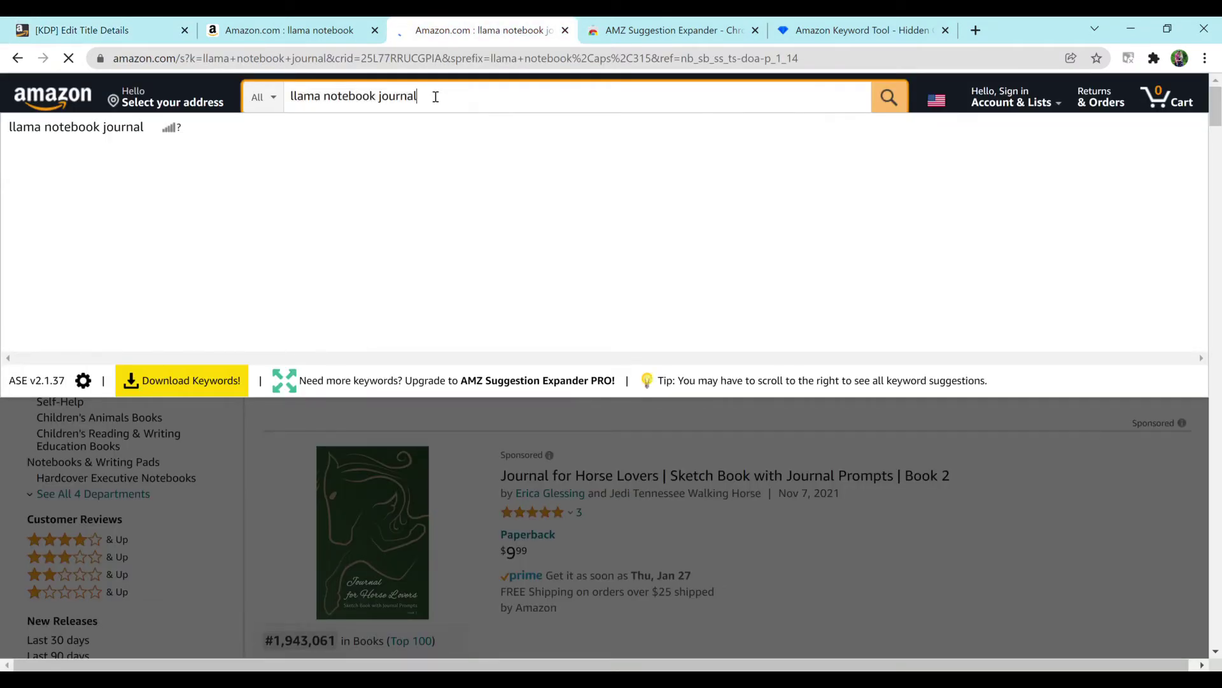
key(BackSpace)
key(BackSpace)
key(BackSpace)
key(BackSpace)
key(BackSpace)
key(BackSpace)
key(BackSpace)
key(BackSpace)
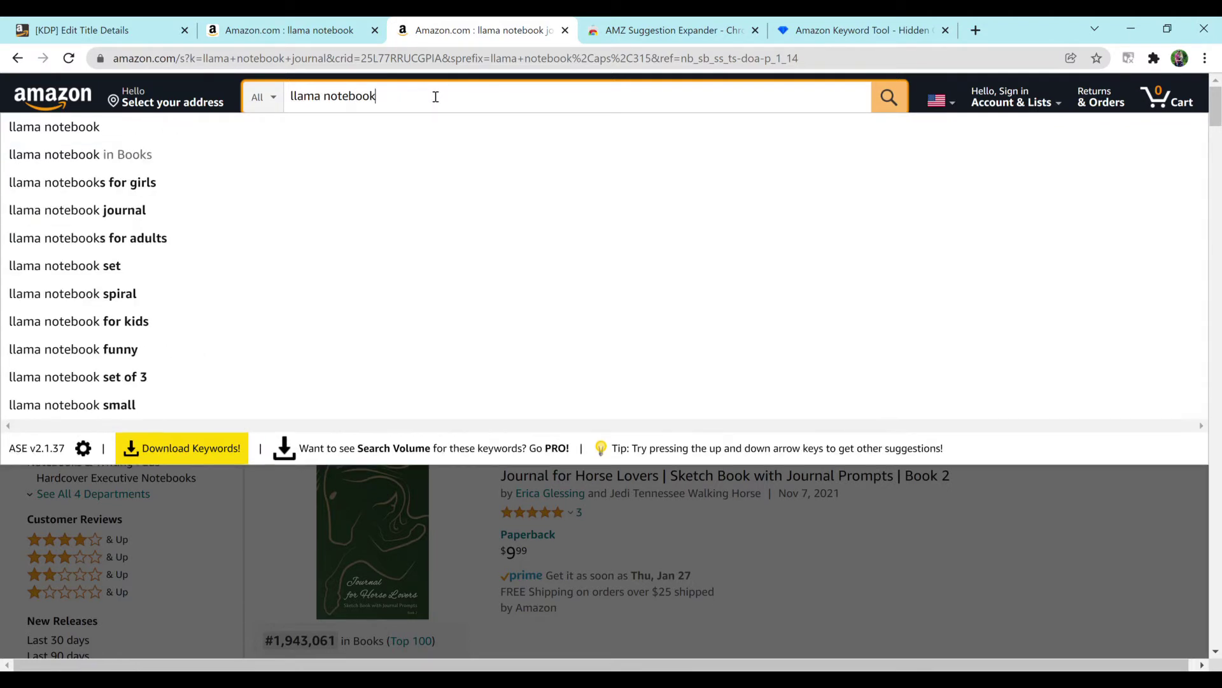
click(123, 191)
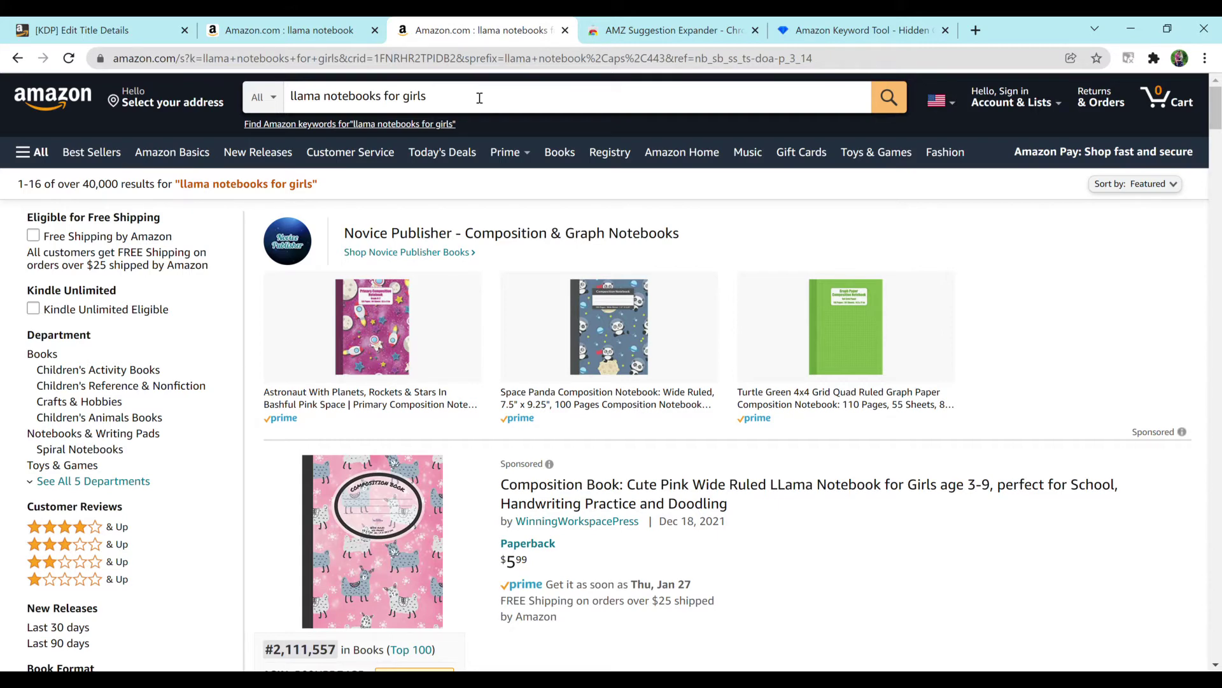
Search for the suggested 'cactus notebook 8.5x11' and open its results in a new tab
click(479, 97)
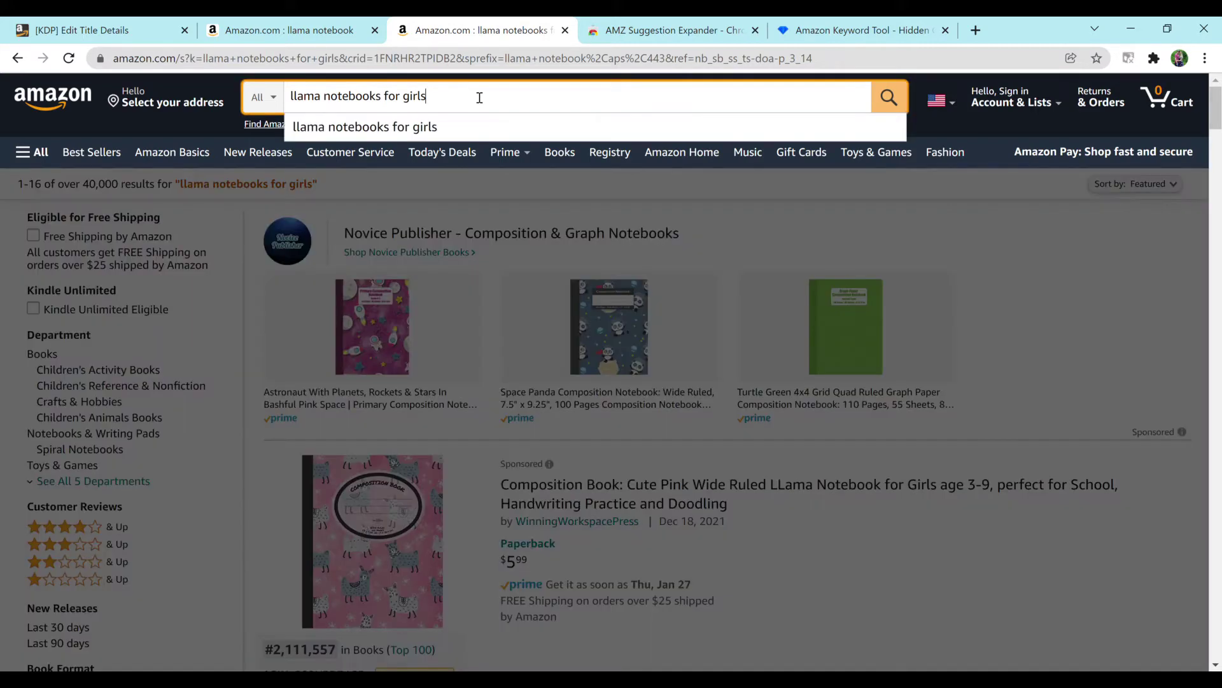
triple_click(424, 91)
text(cactus notebook)
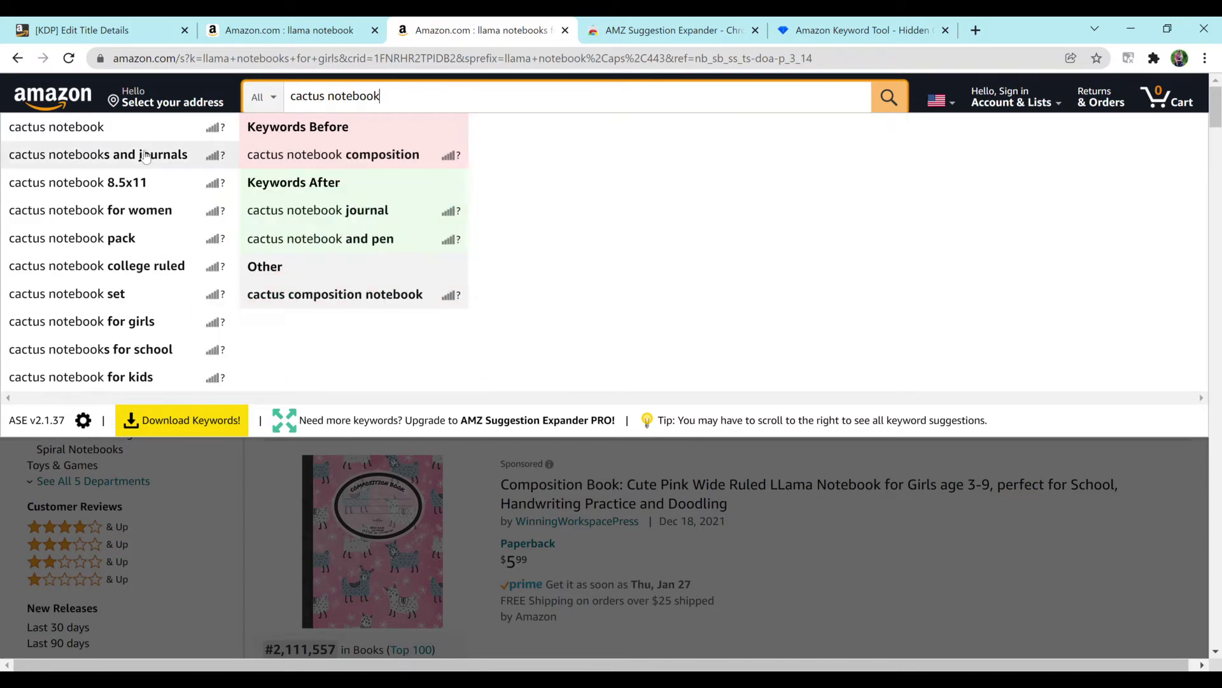
click(105, 191)
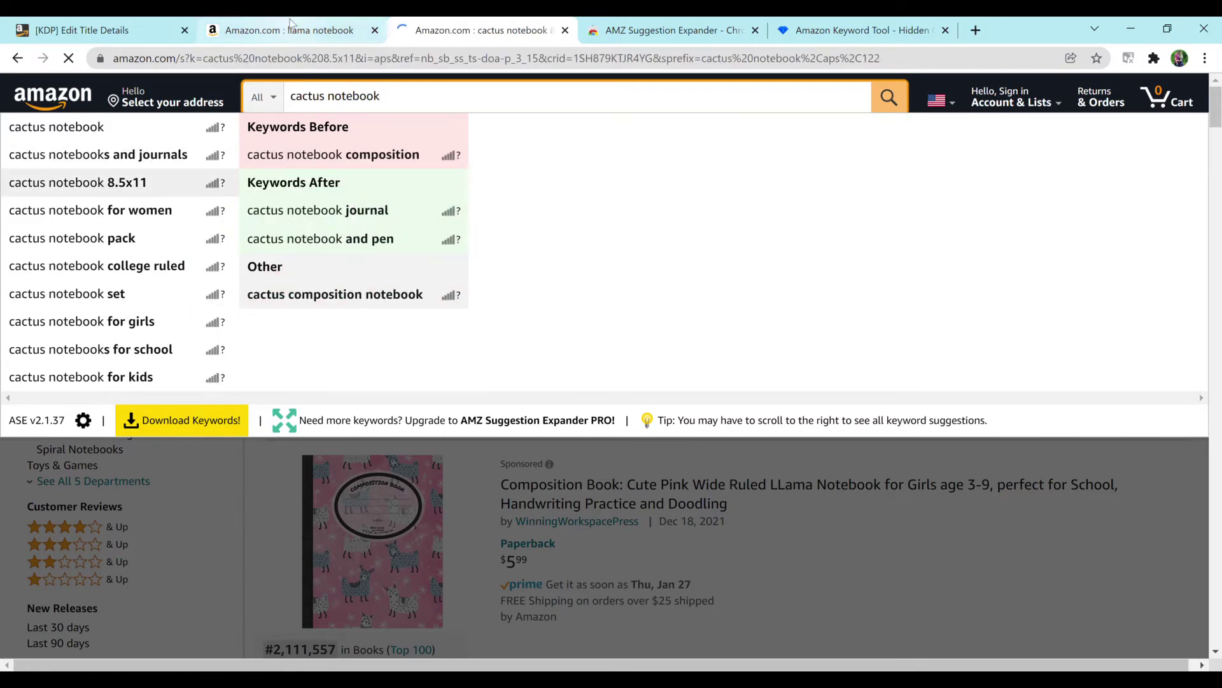
click(356, 30)
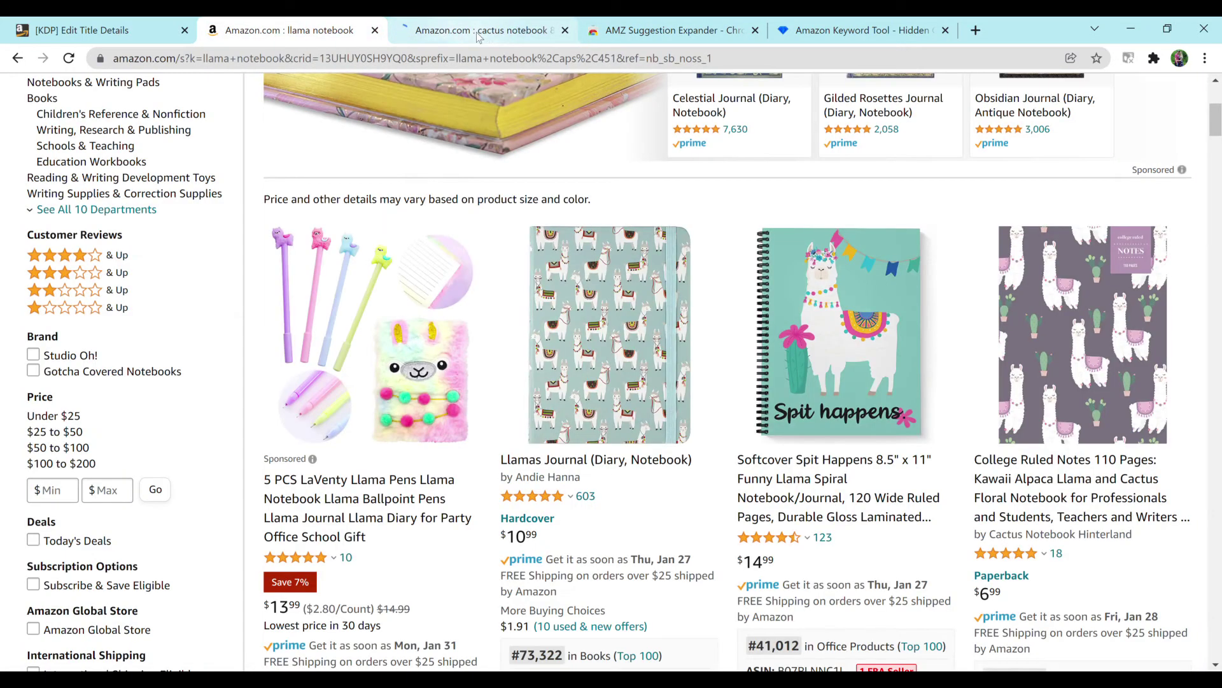
mouse_move(1035, 307)
click(509, 34)
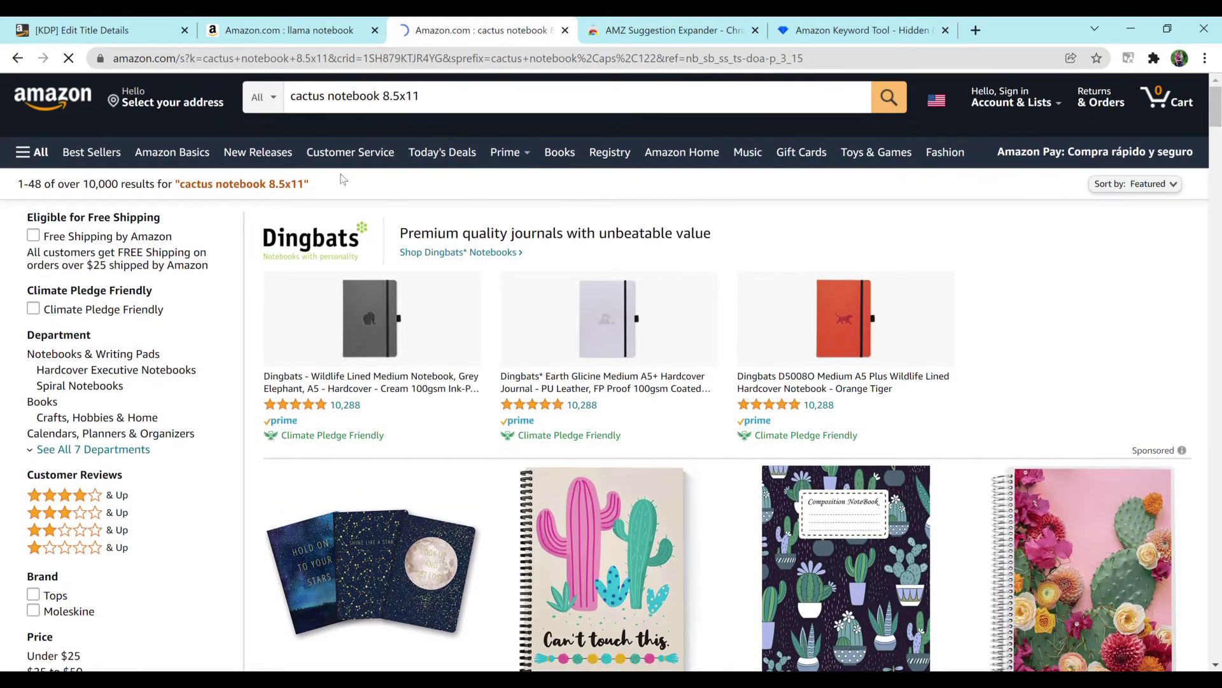
Shorten the query, search the suggested 'cactus notebook for girls', and copy the phrase
click(465, 97)
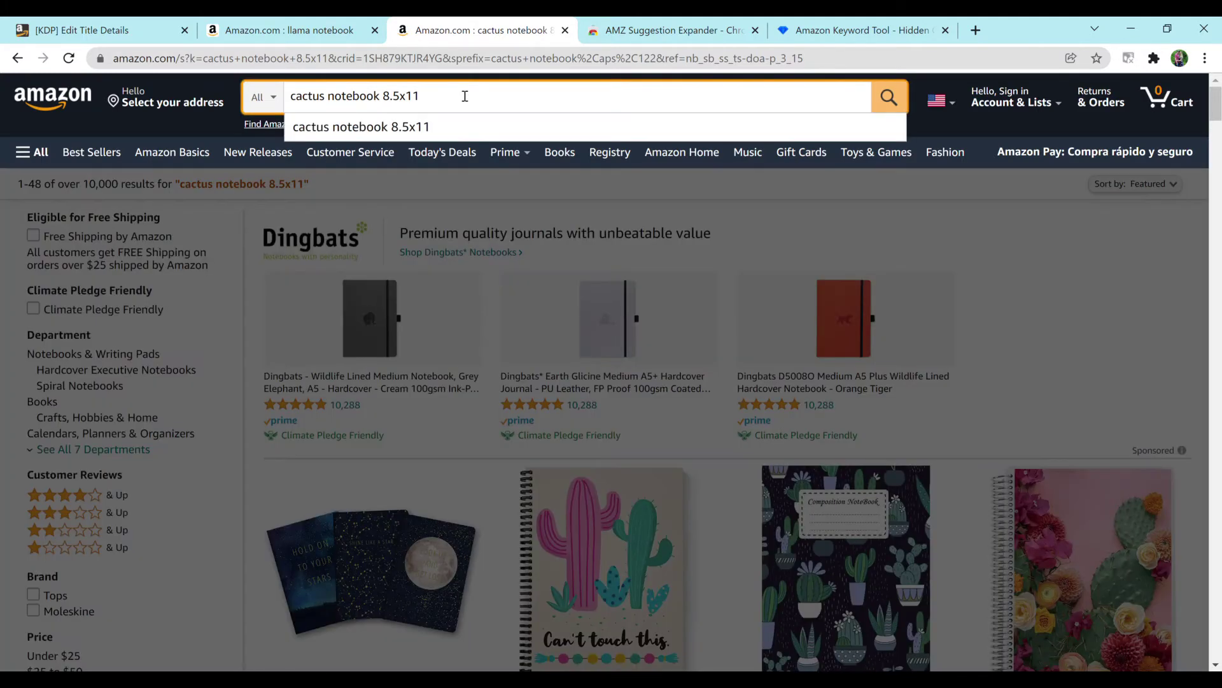
key(BackSpace)
key(BackSpace)
key(BackSpace)
key(BackSpace)
key(BackSpace)
key(BackSpace)
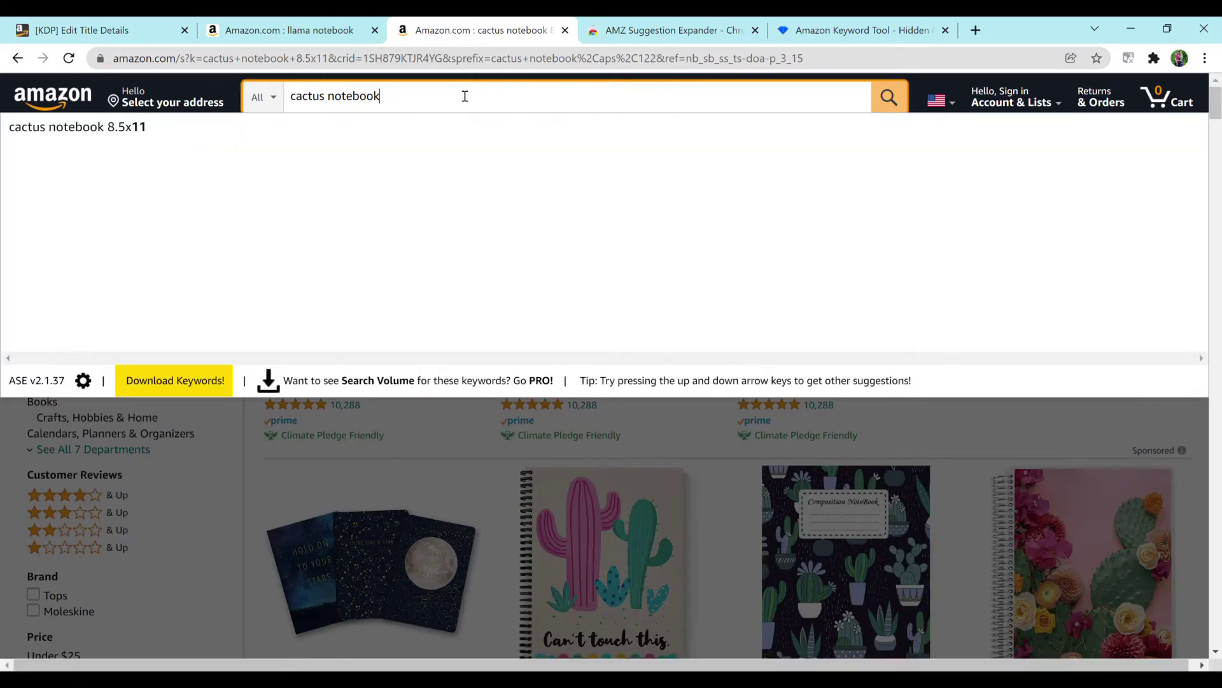
key(BackSpace)
key(BackSpace)
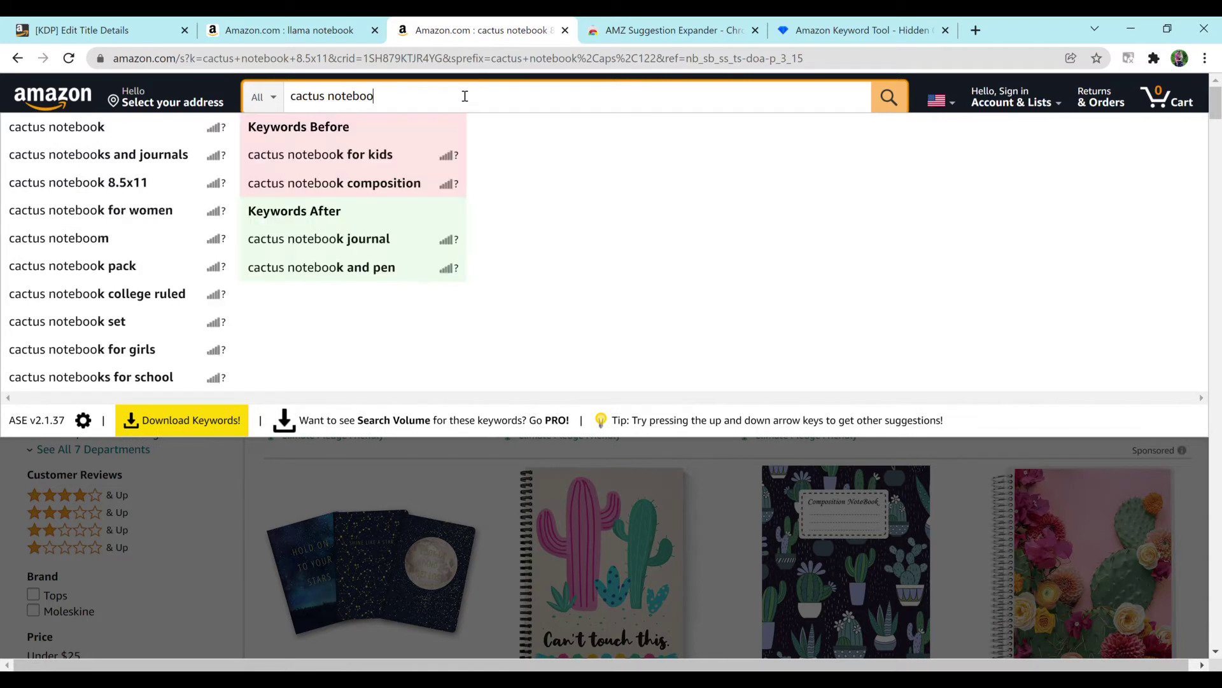
click(117, 355)
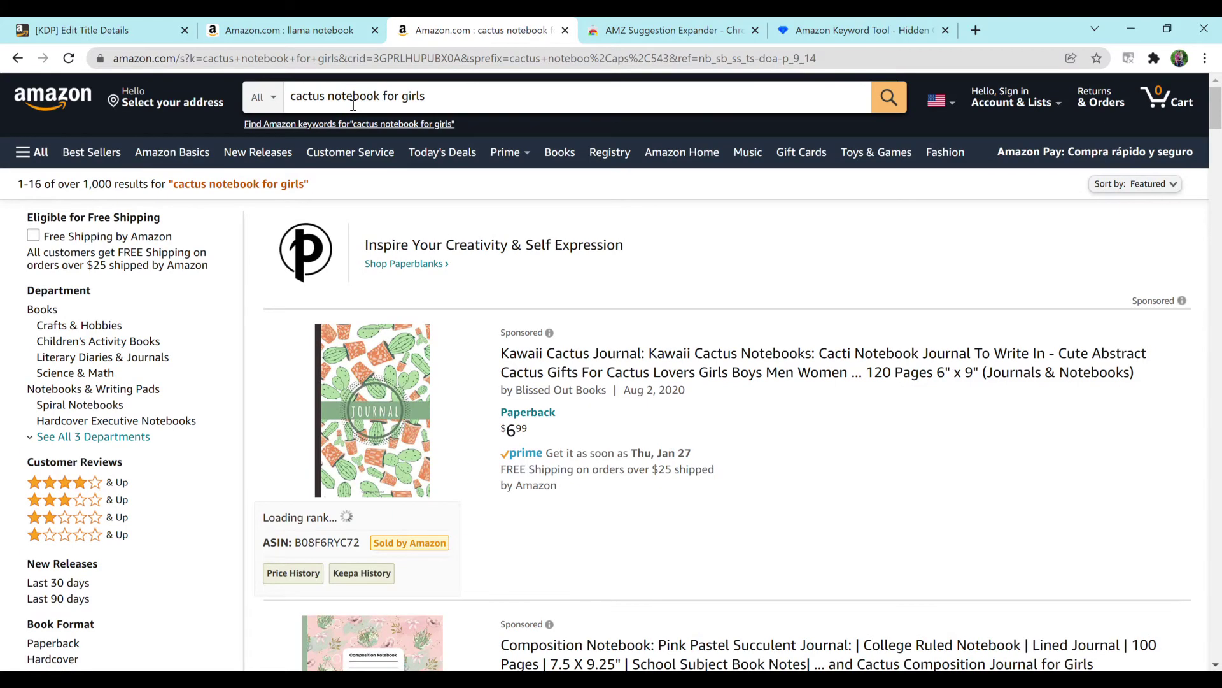
key(ctrl+a)
click(409, 97)
key(ctrl+a)
click(456, 96)
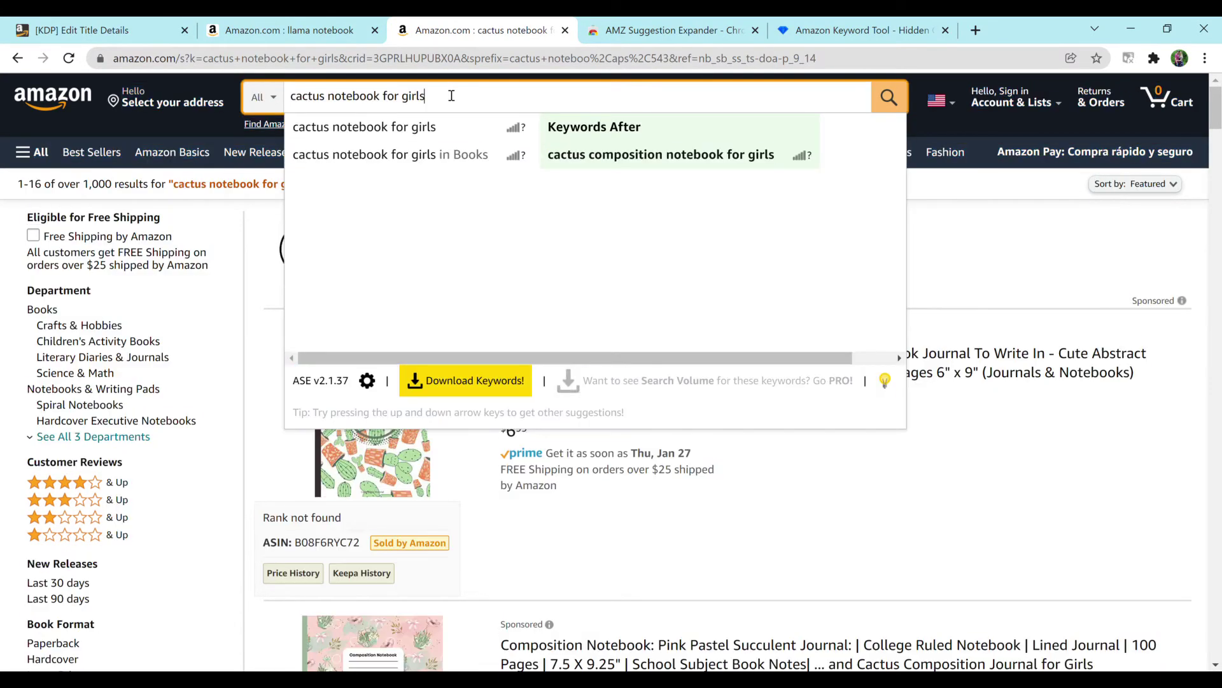
drag(442, 96, 293, 97)
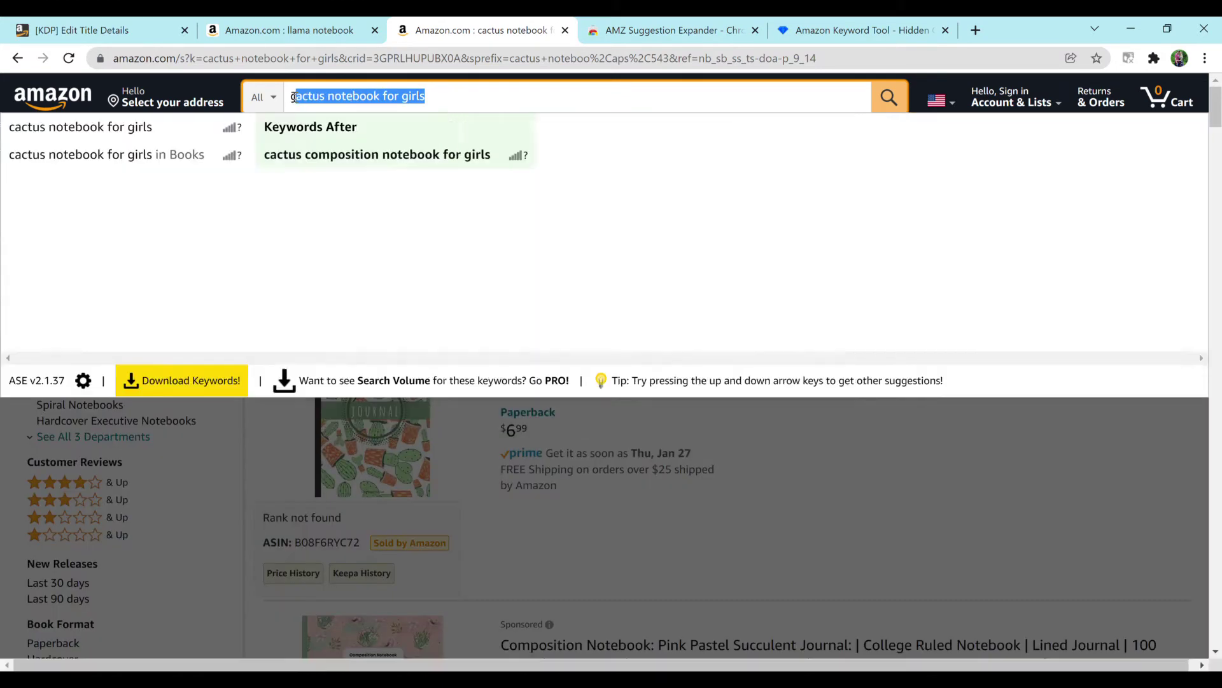
Paste 'cactus notebook for girls' into KDP's second keyword field
click(141, 35)
click(710, 268)
text(cactus notebook for girls)
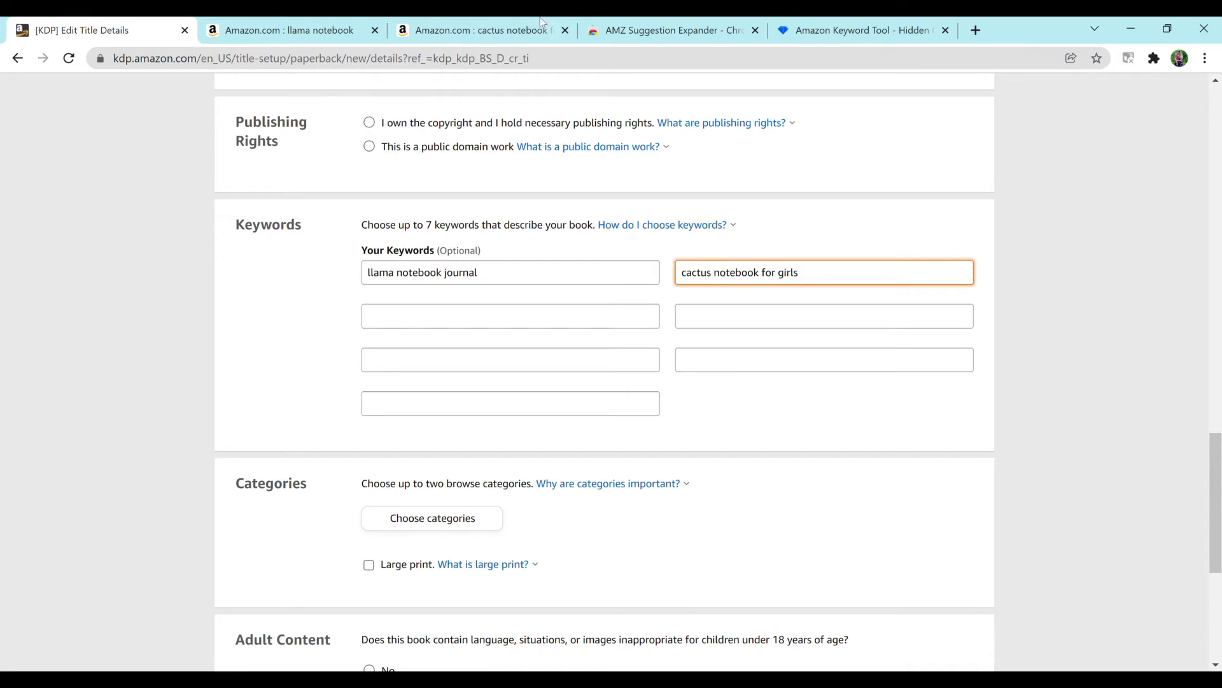
click(513, 29)
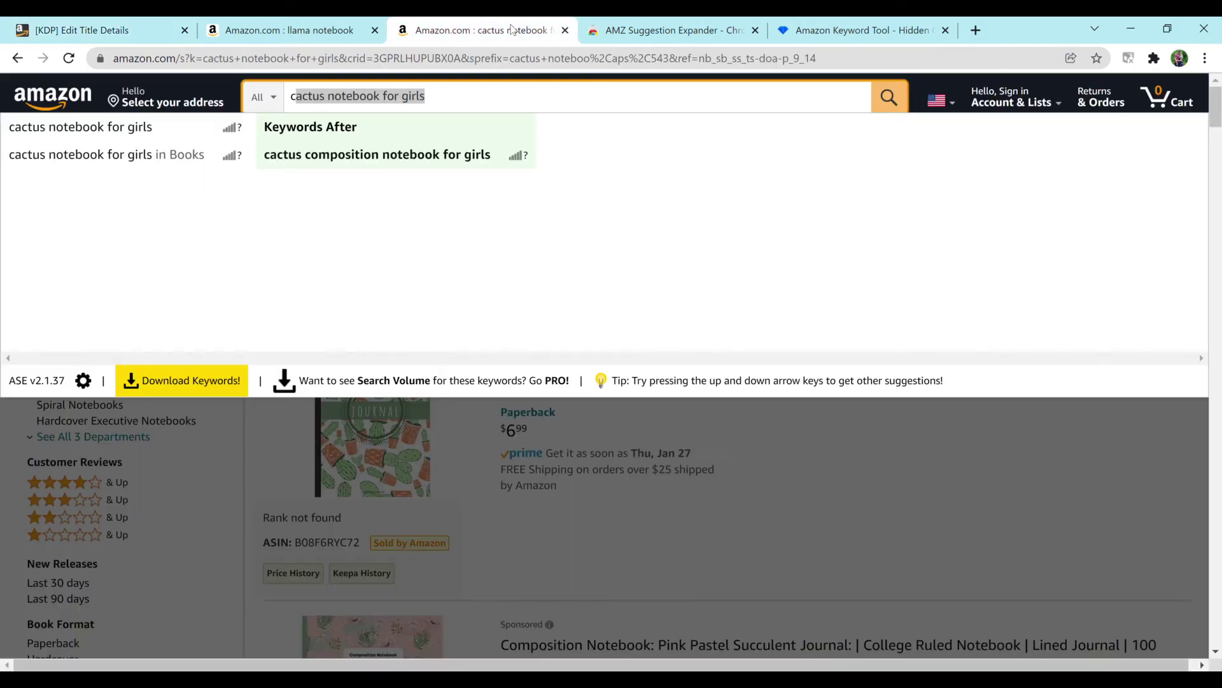
click(659, 440)
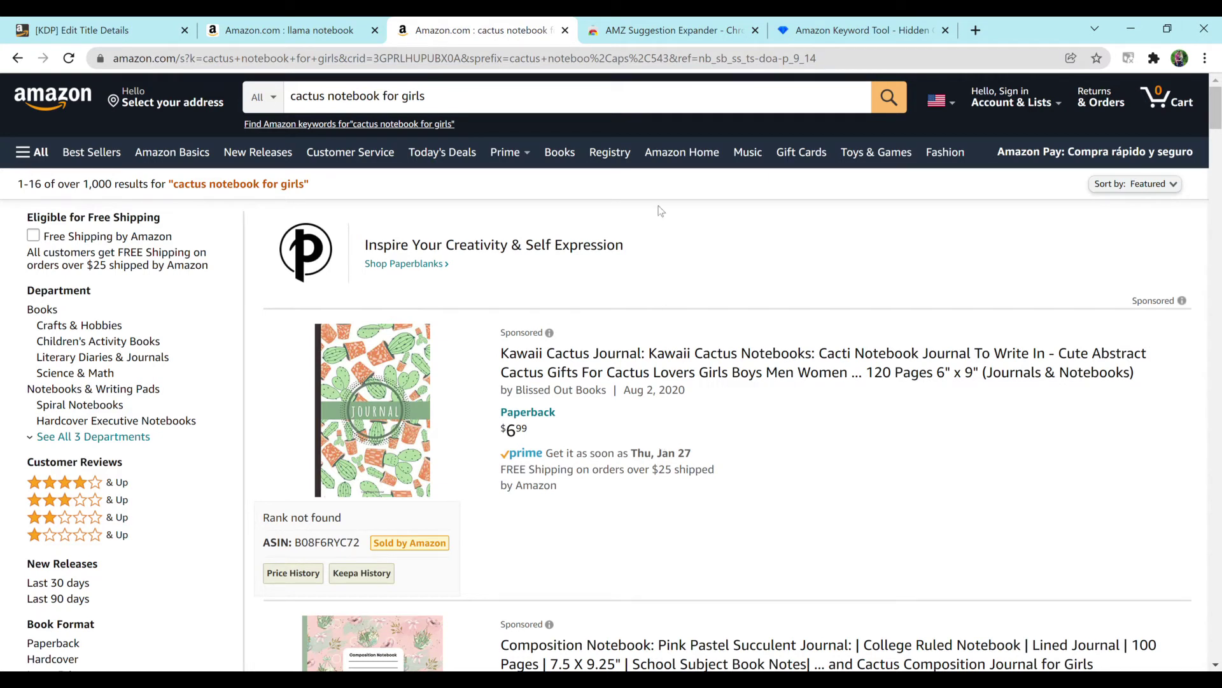
Close the cactus search and AMZ Suggestion Expander tabs and focus the organizer's keyword box
click(565, 31)
click(565, 30)
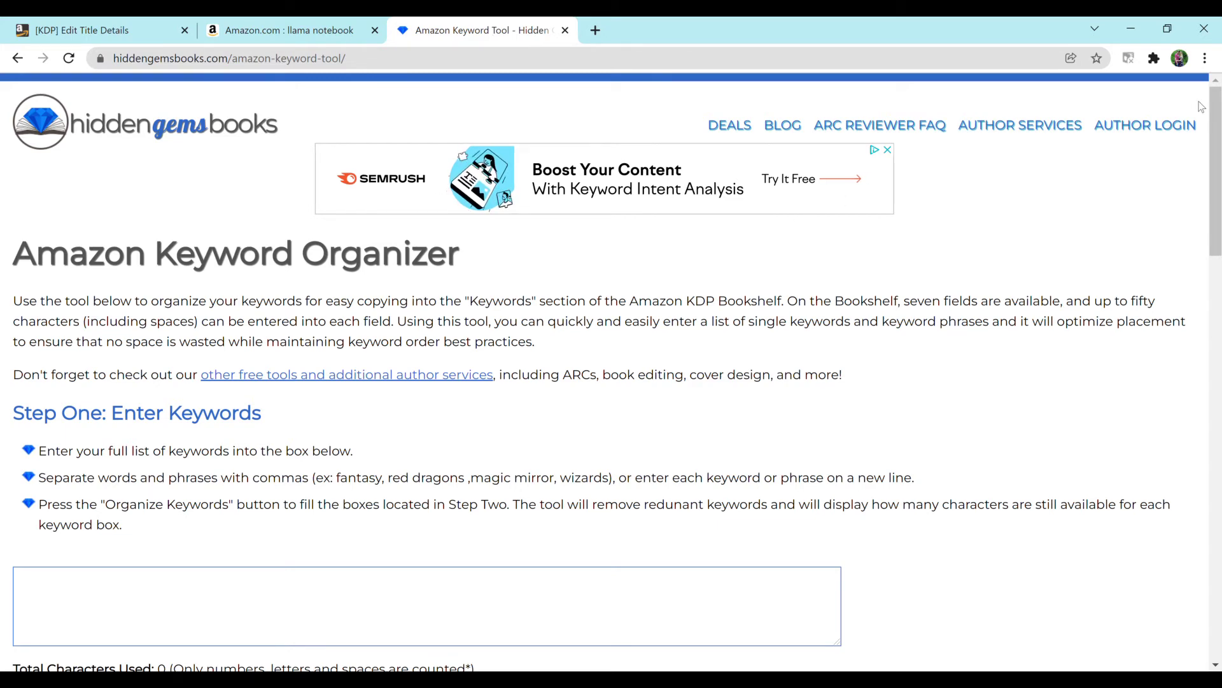
drag(1208, 119, 1205, 174)
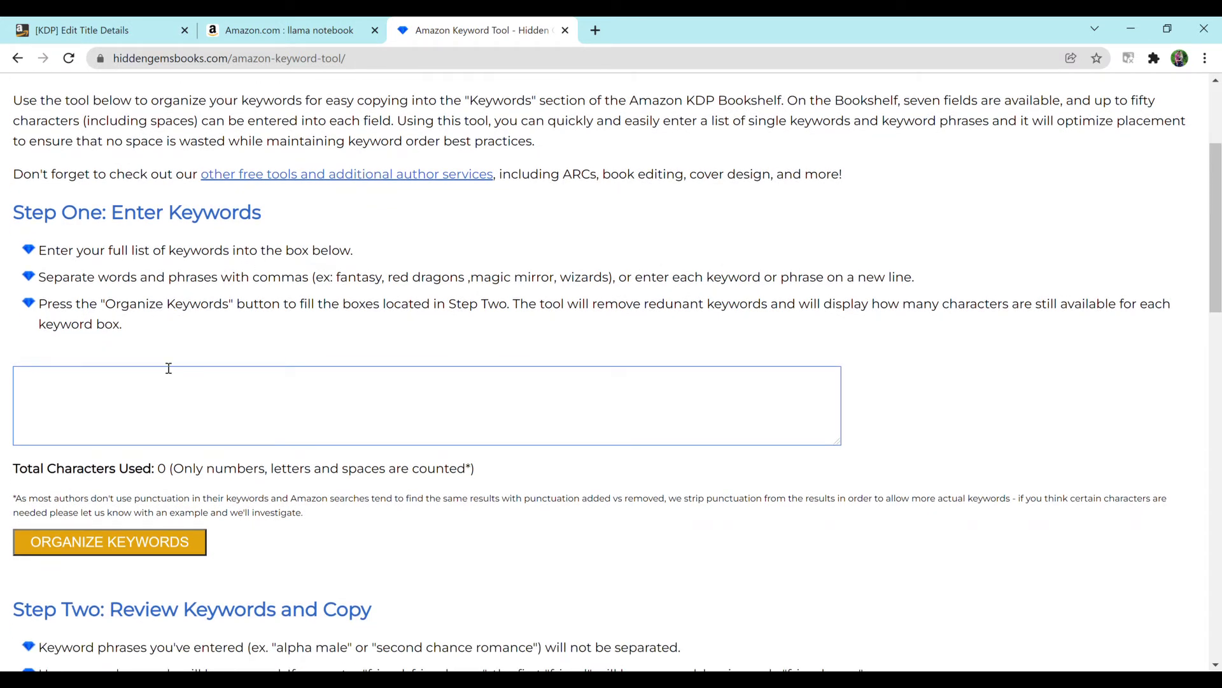
click(235, 369)
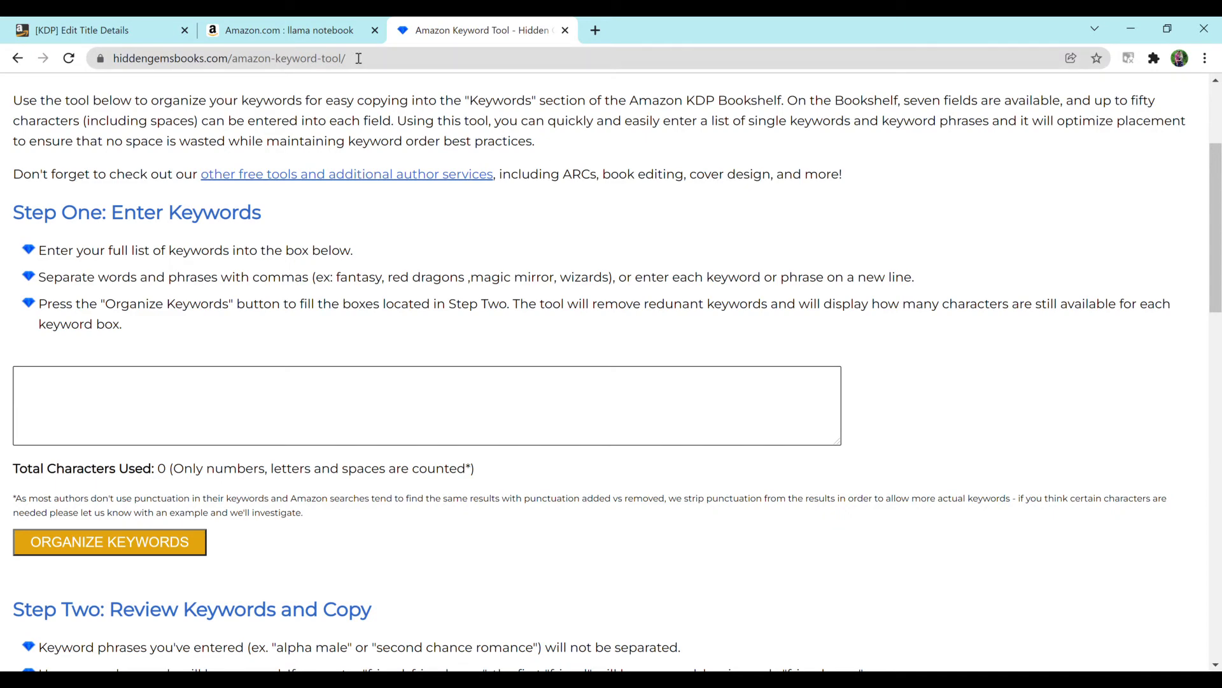
Open the purple llama notebook's product page from the llama notebook results
click(314, 37)
mouse_move(1086, 305)
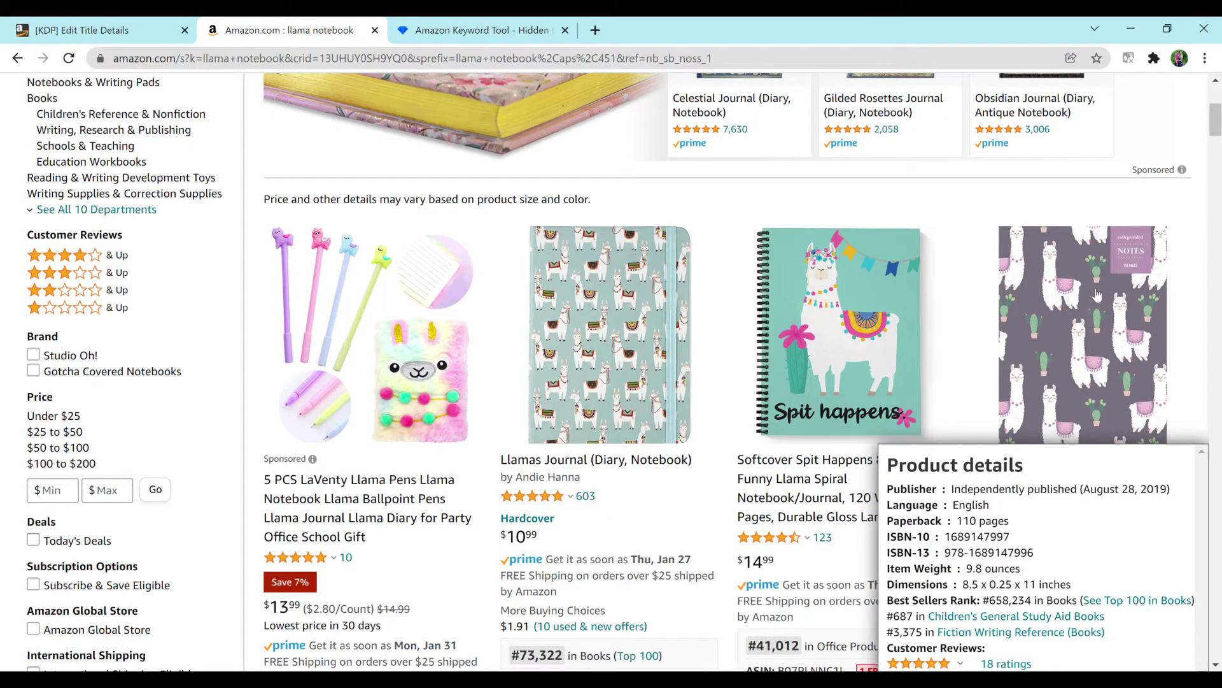
click(1097, 294)
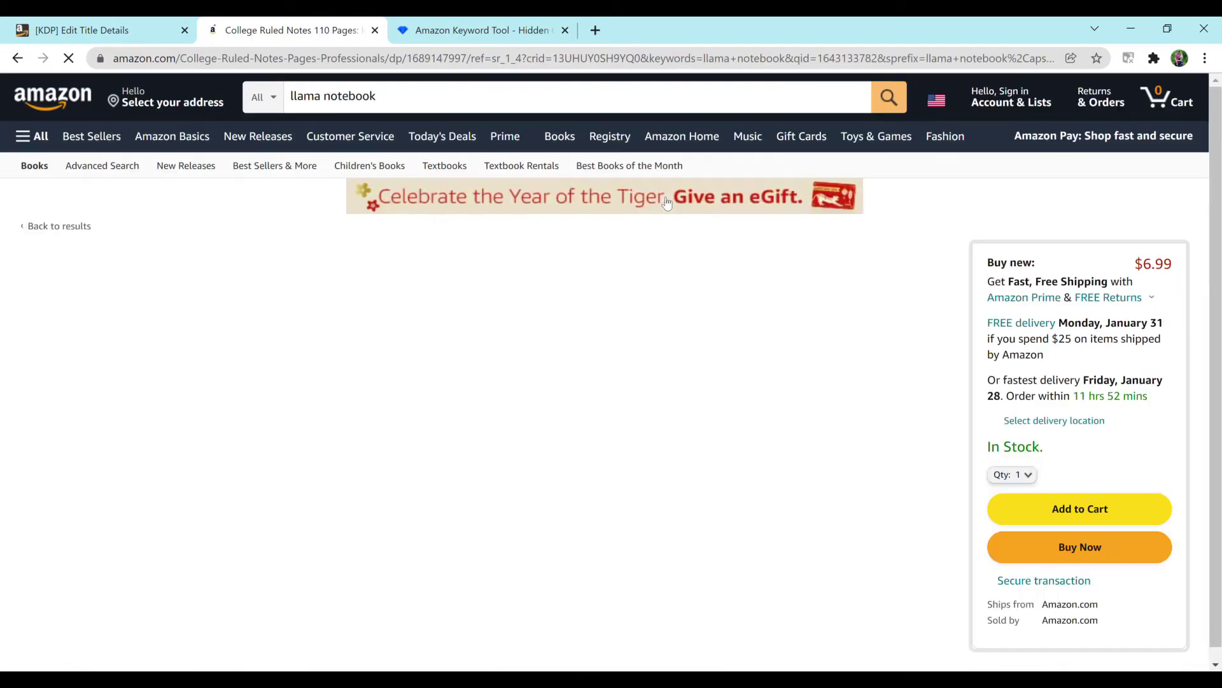
click(462, 32)
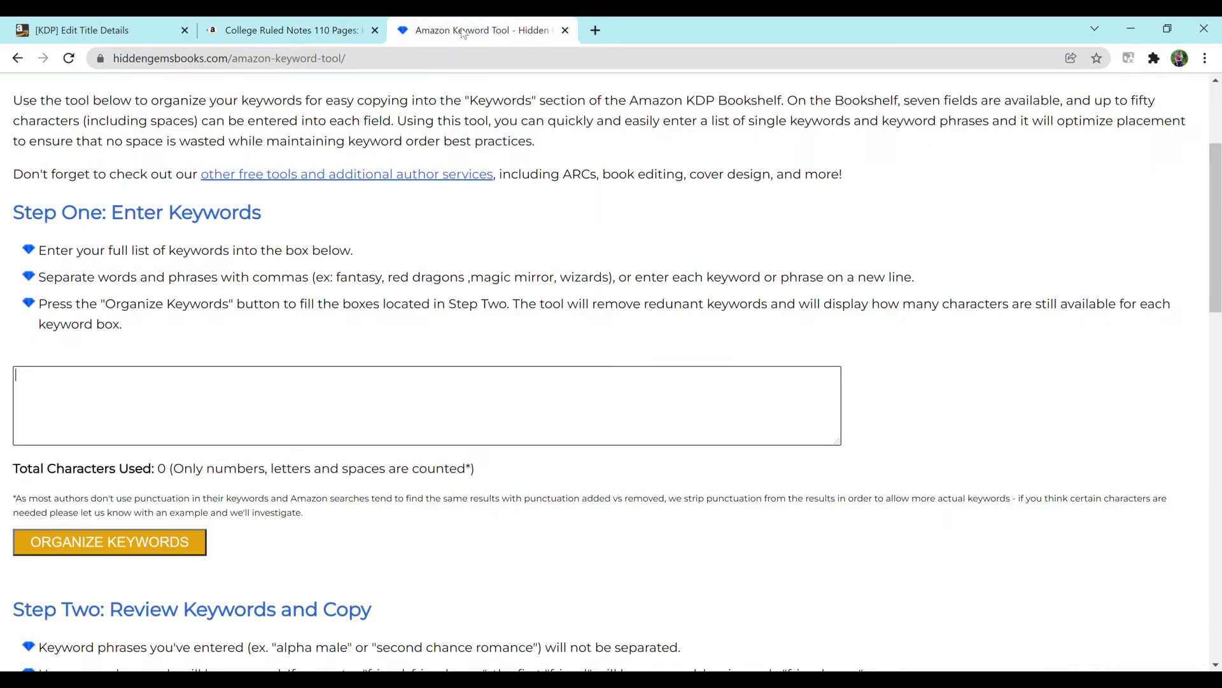
Enter 'notebook, journal, 110 Pages, college ruled, alpaca, llama, purple, floral, cactus, school' in the organizer
click(315, 390)
text(notebook, jour)
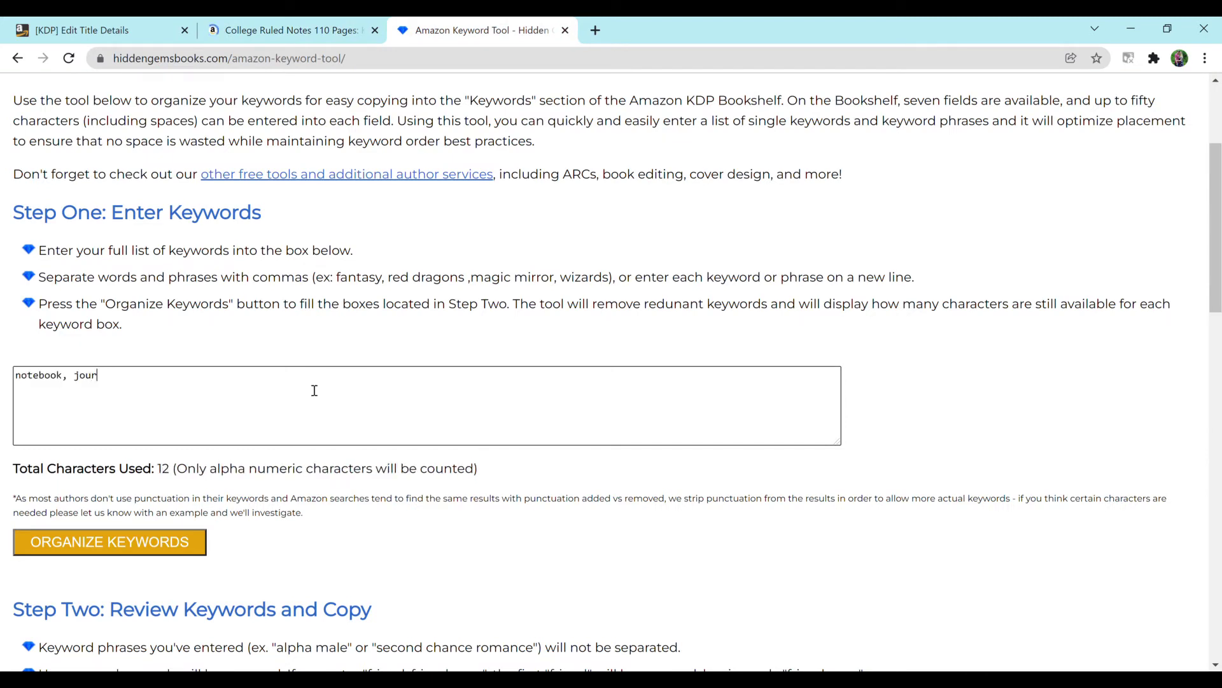
text(nal, 110 Pages, college ruled, alpa)
key(BackSpace)
text(aca, llama, purple, floral,)
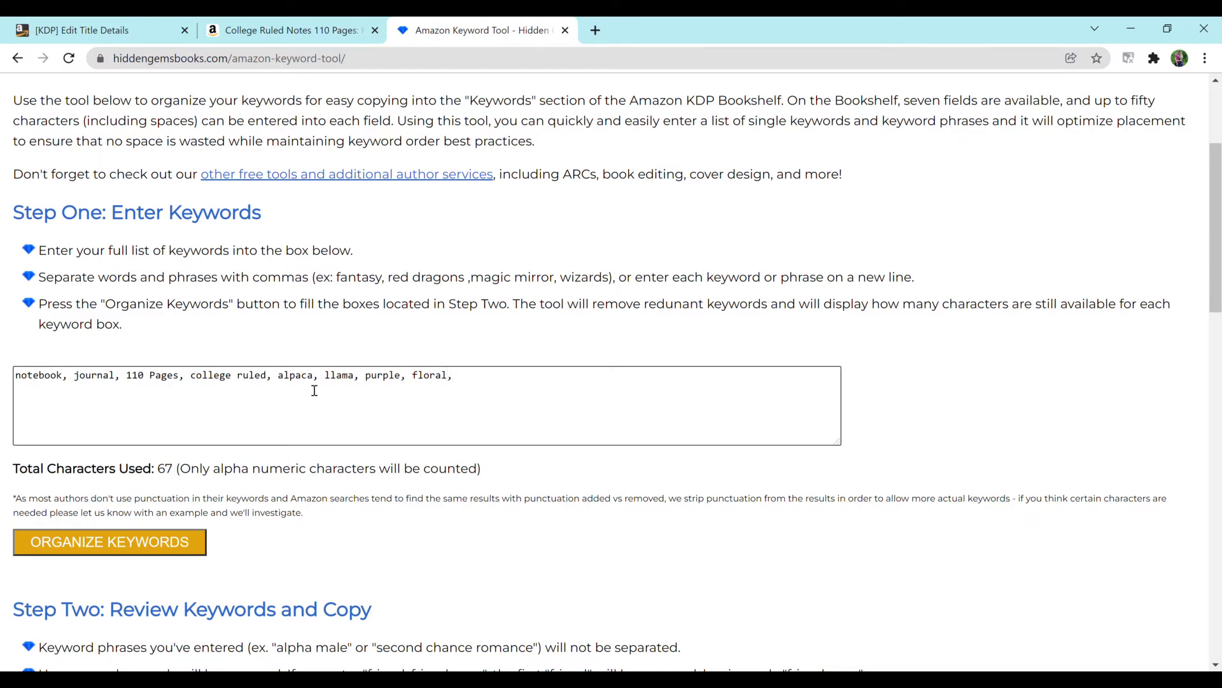
text( cactus, school)
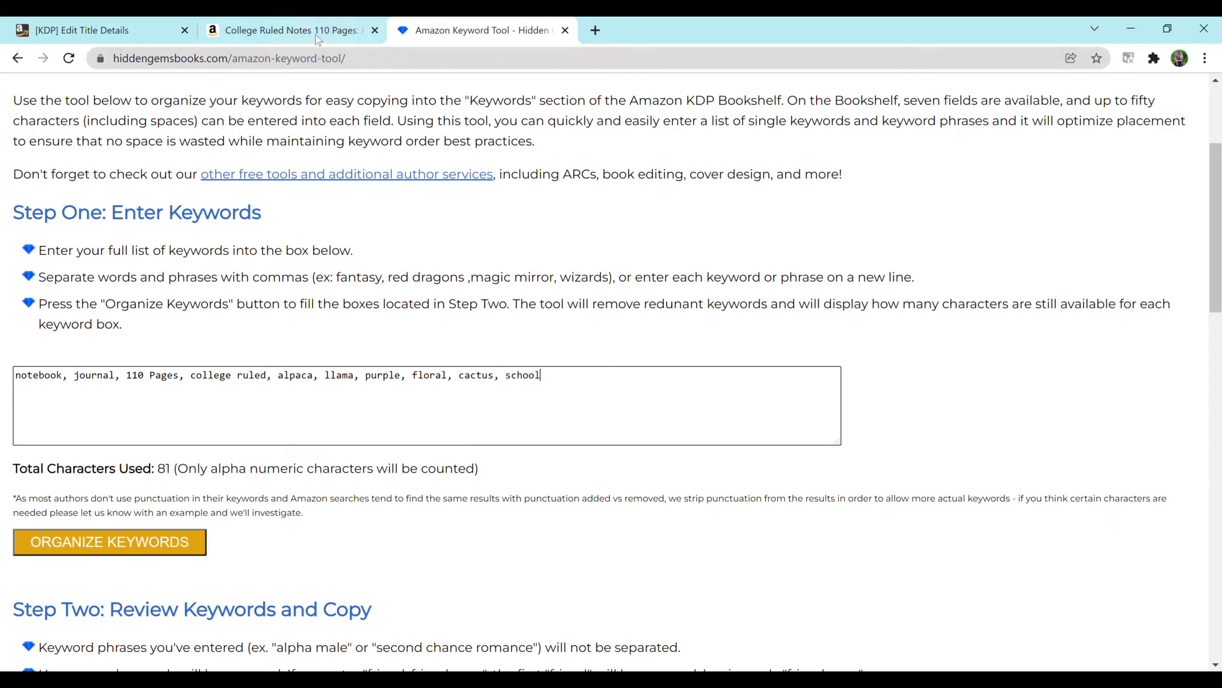
Append 'professionals, students, teachers, writers, present, gift, 8.5" X 11"' to the keyword list
click(315, 33)
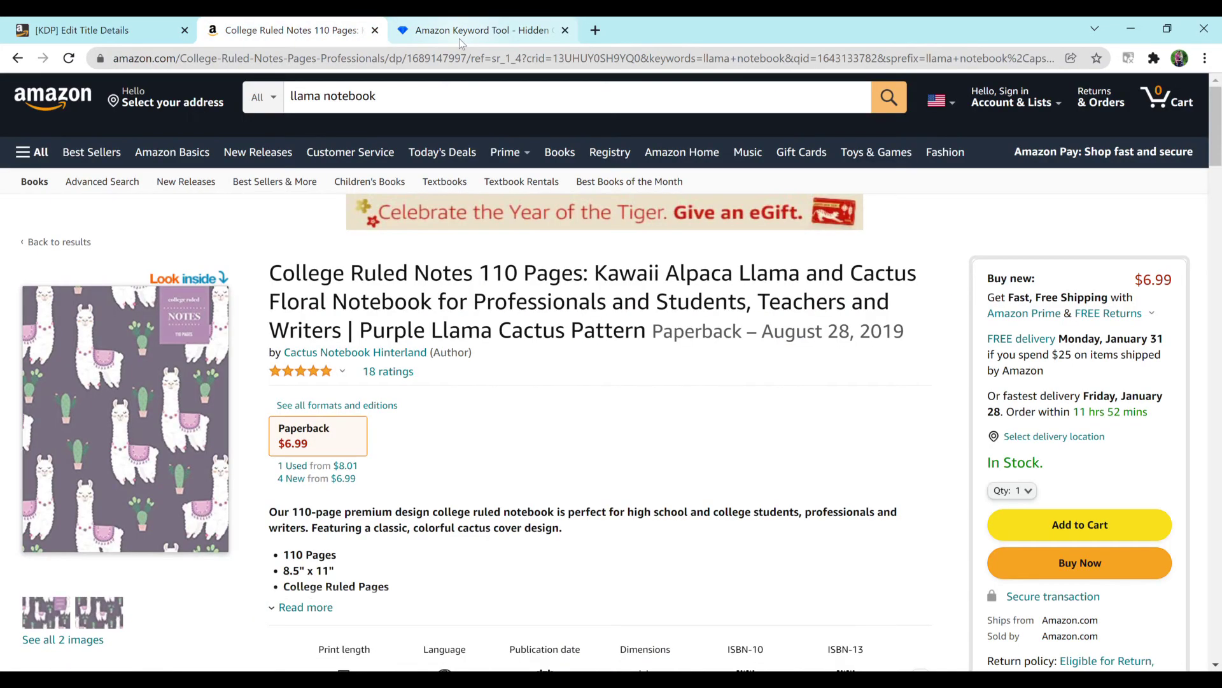
click(460, 37)
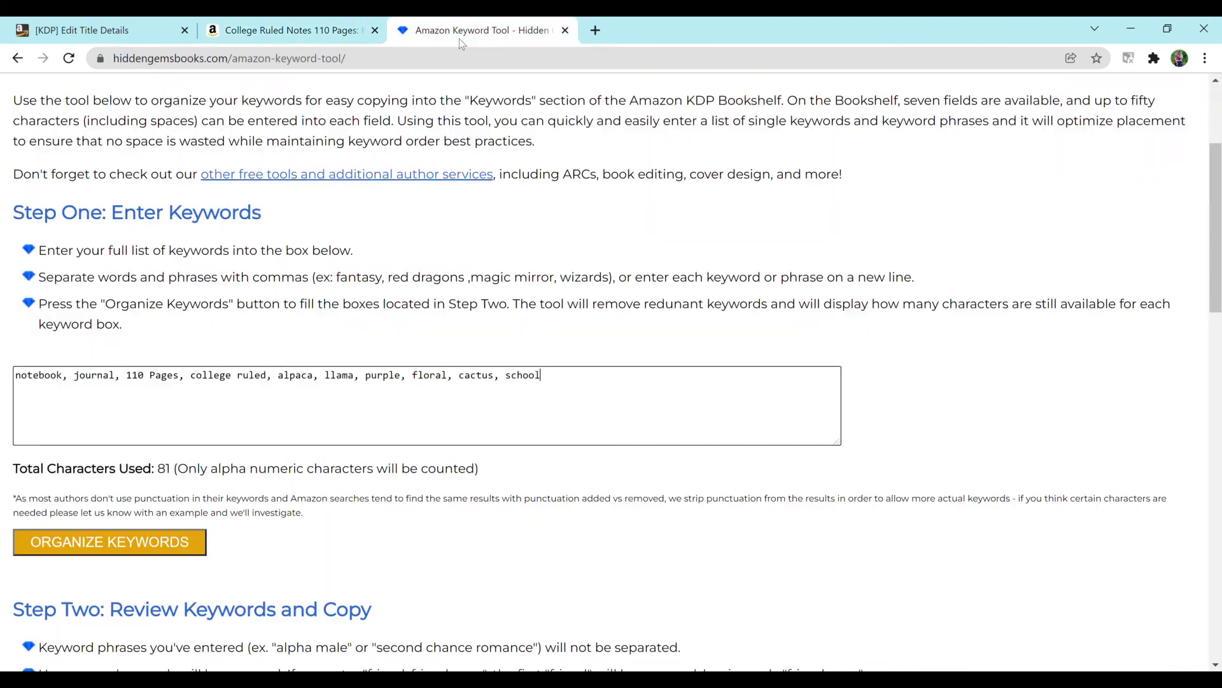
text(, profess)
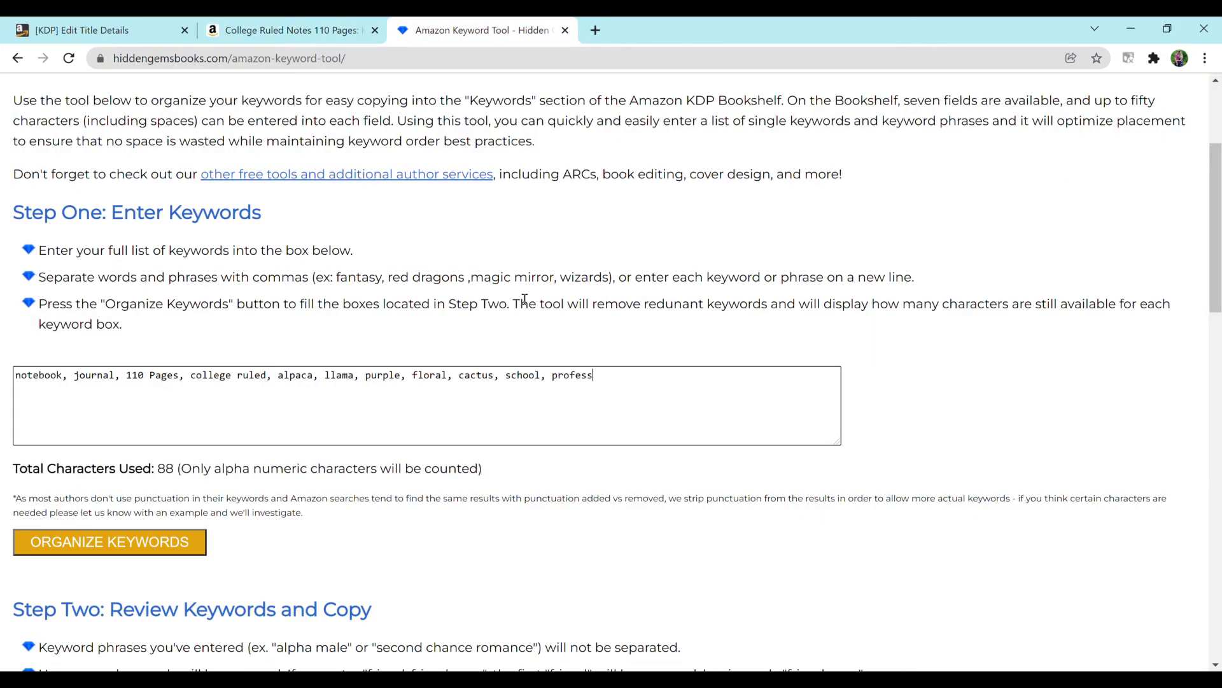
text(ionals, students, teach)
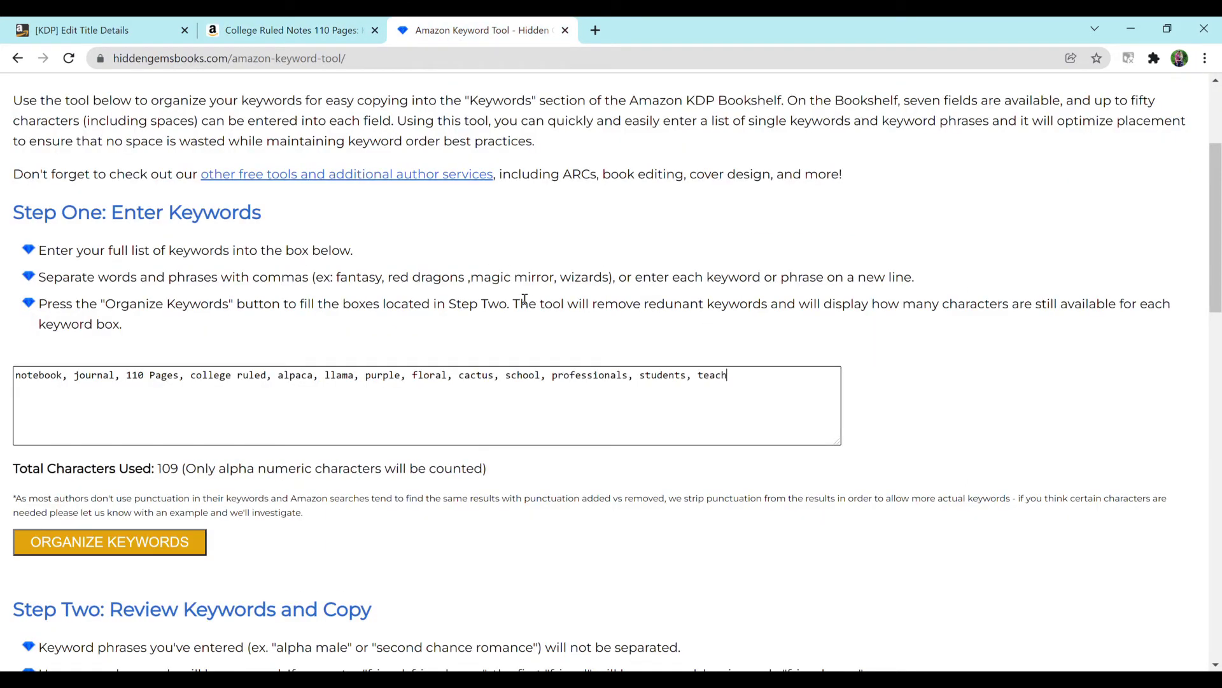
text(ers, writers, p)
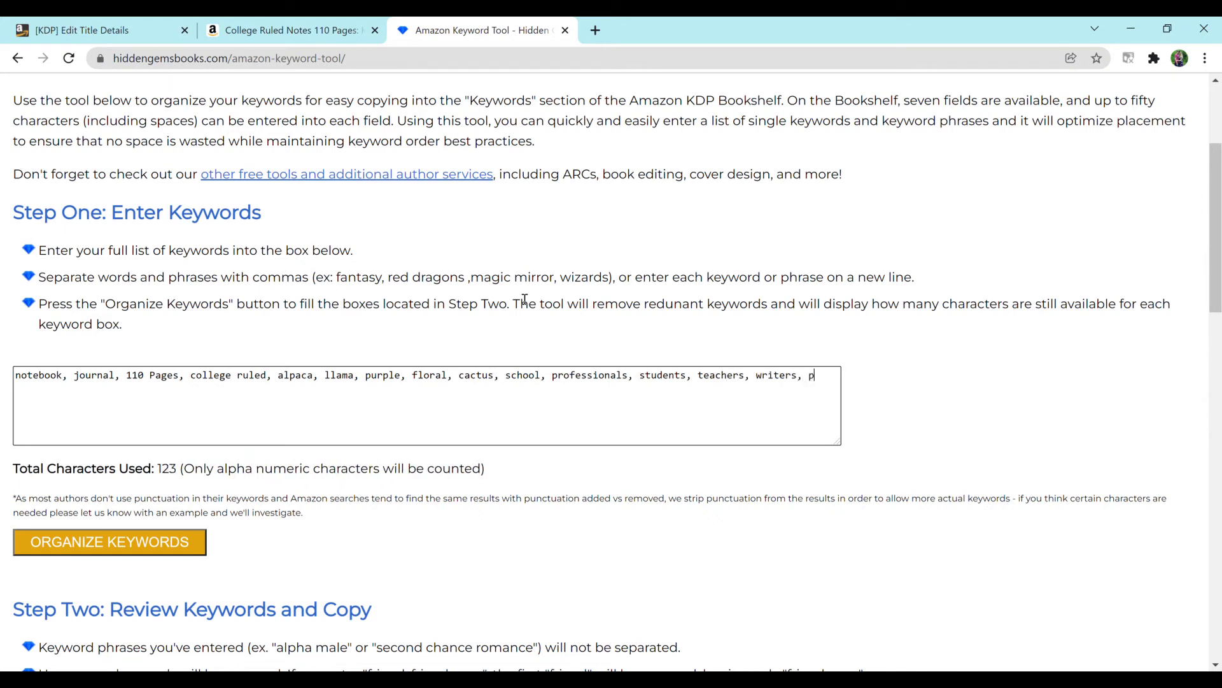
text(resent, g)
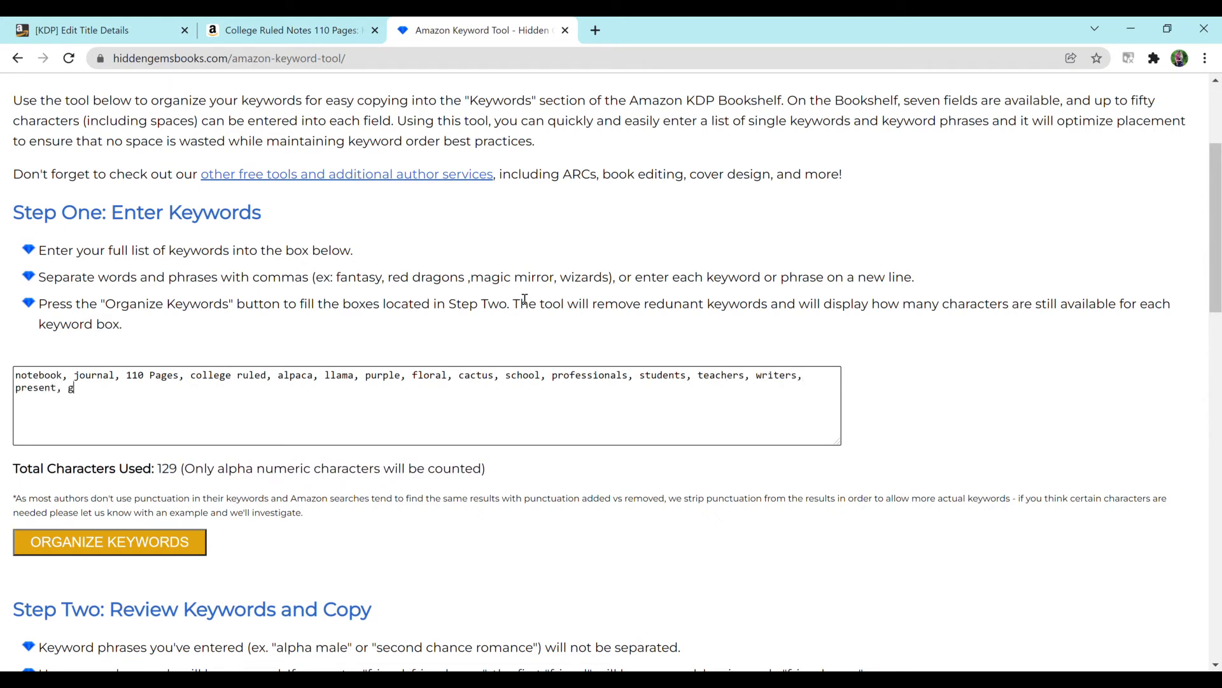
text(ift,)
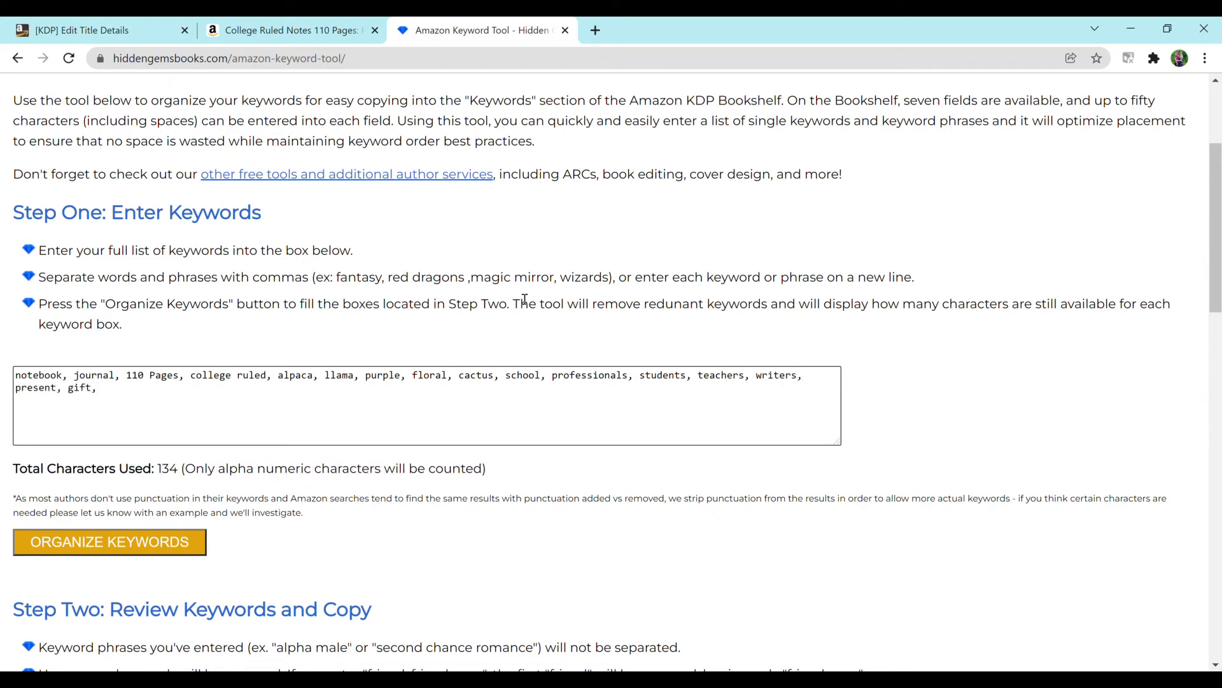
click(315, 31)
click(444, 37)
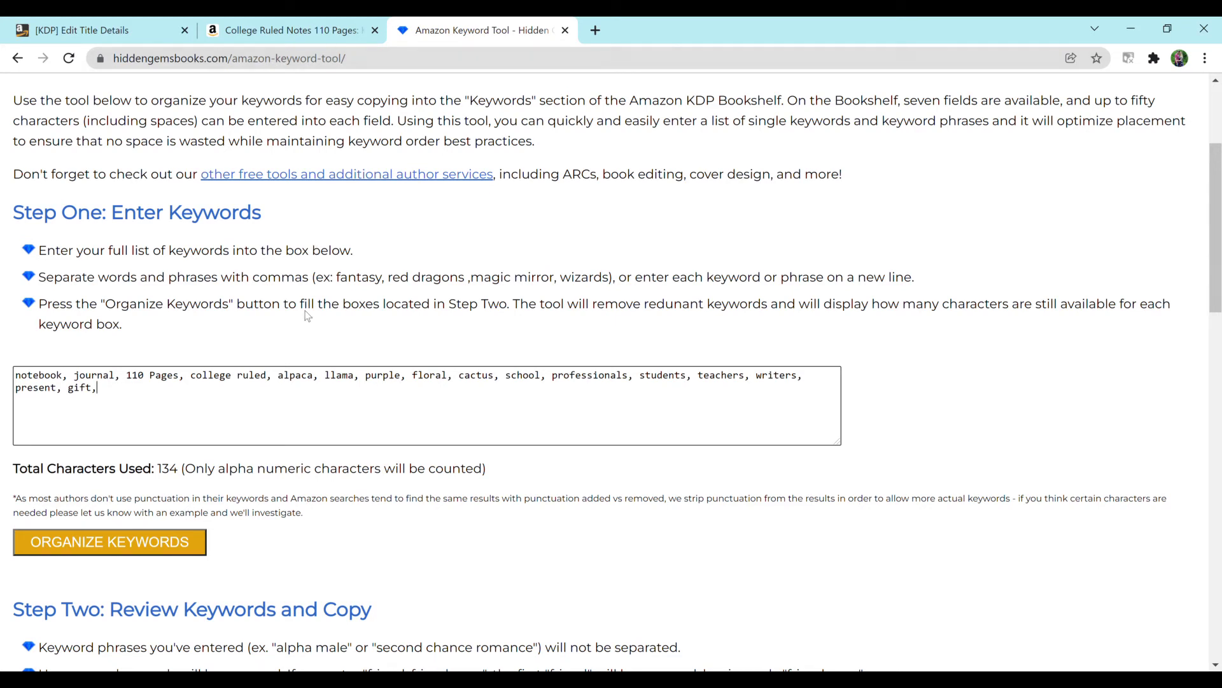
text(8.5" X 11")
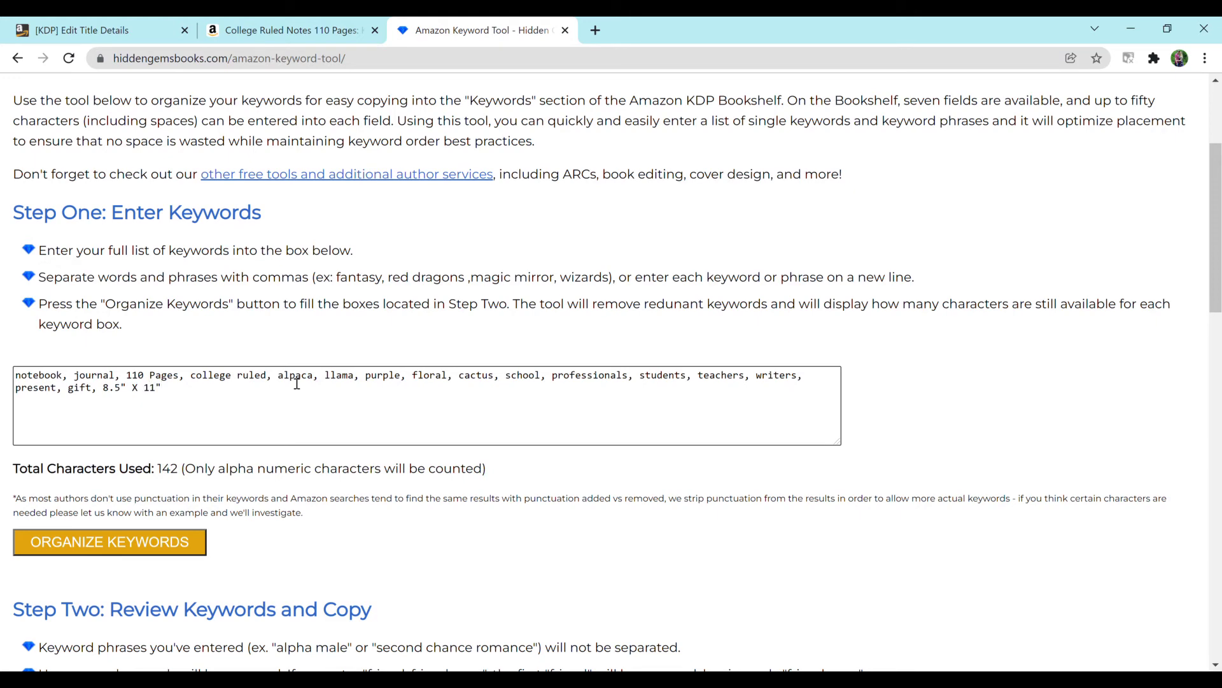
Run Organize Keywords and review the resulting Keyword Boxes 1–7
scroll(297, 383, down, 2)
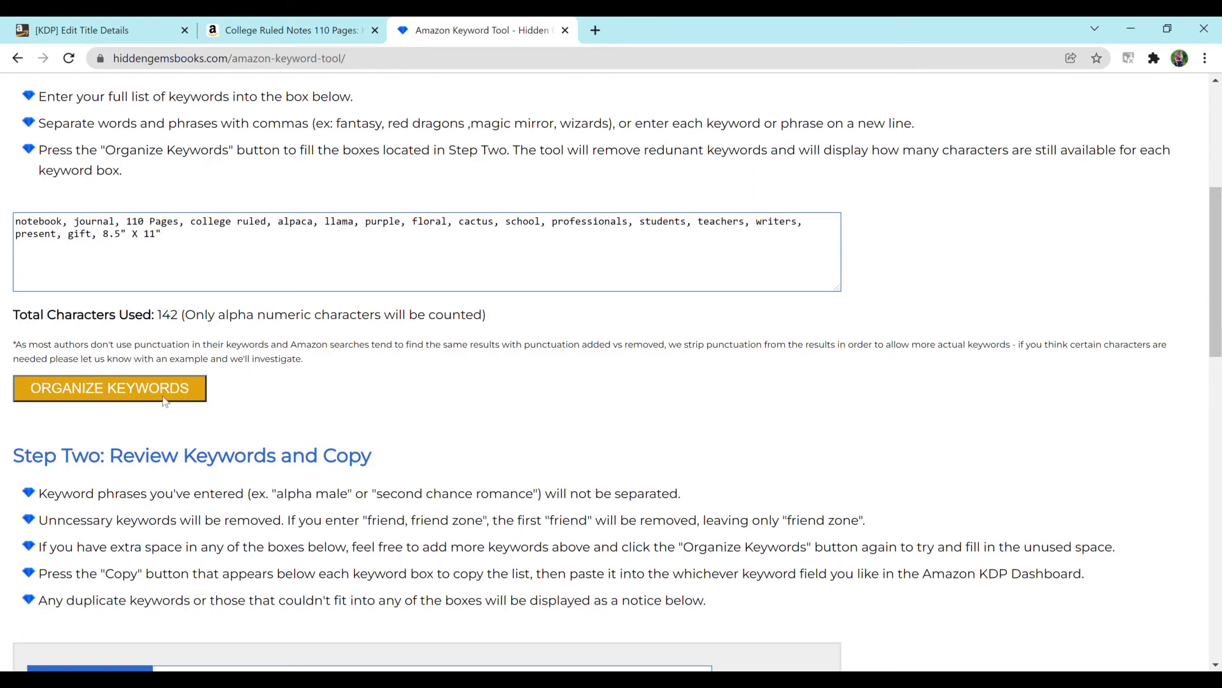
click(110, 389)
scroll(168, 400, down, 7)
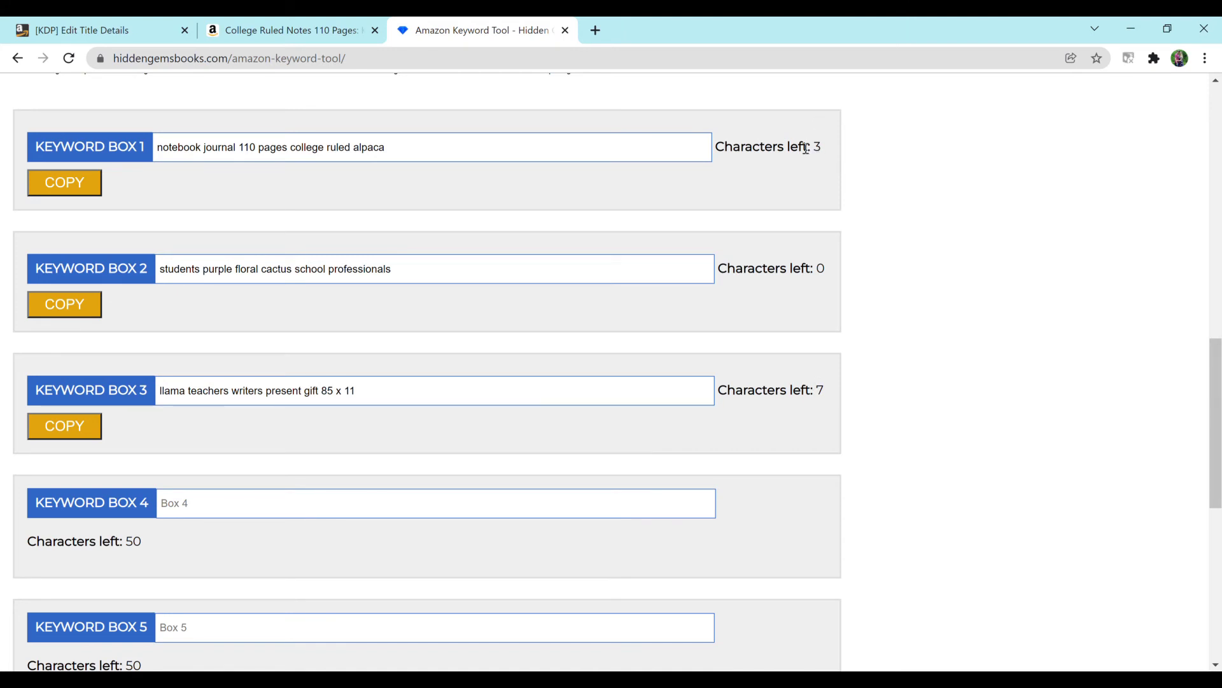
scroll(806, 147, down, 5)
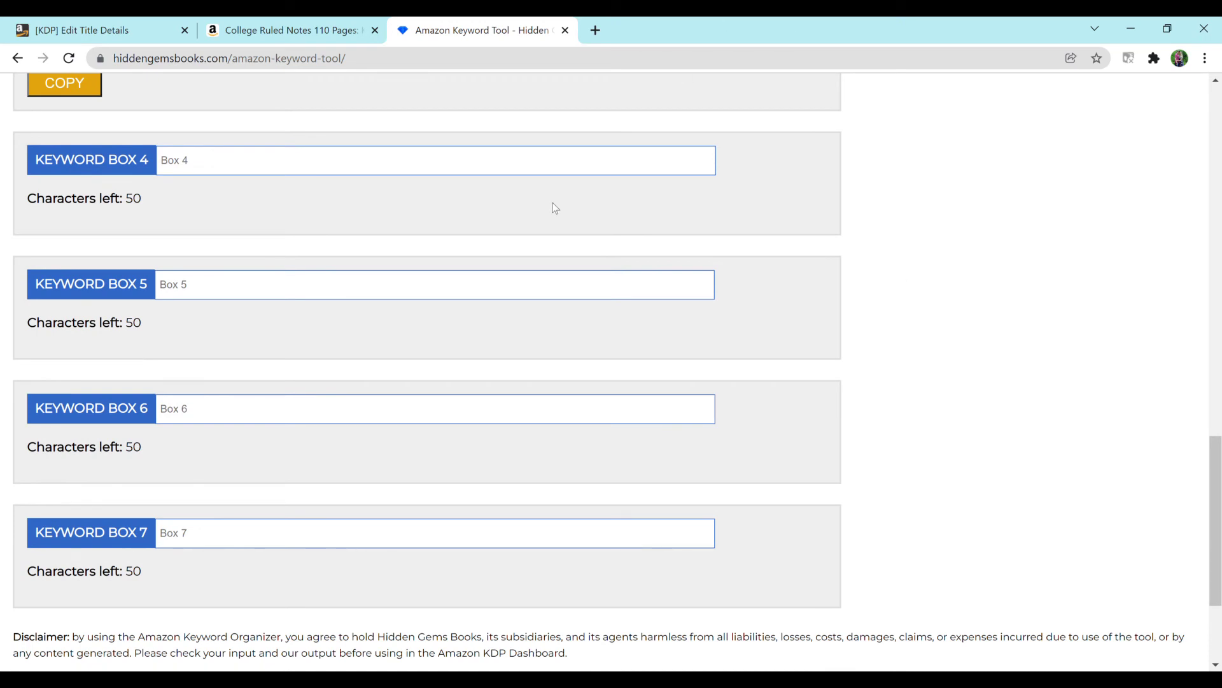
scroll(780, 327, up, 5)
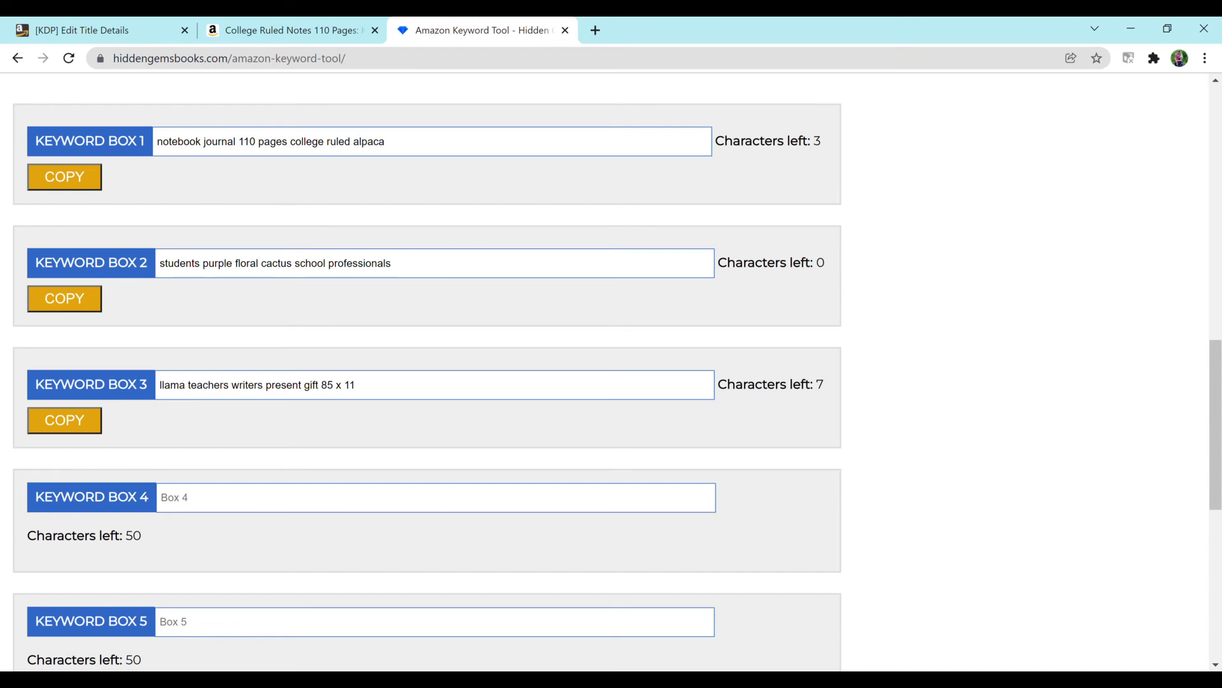
Insert a period so Keyword Box 3 reads 8.5 x 11, then scroll back to the top
click(331, 388)
text(.)
click(370, 388)
scroll(370, 387, up, 8)
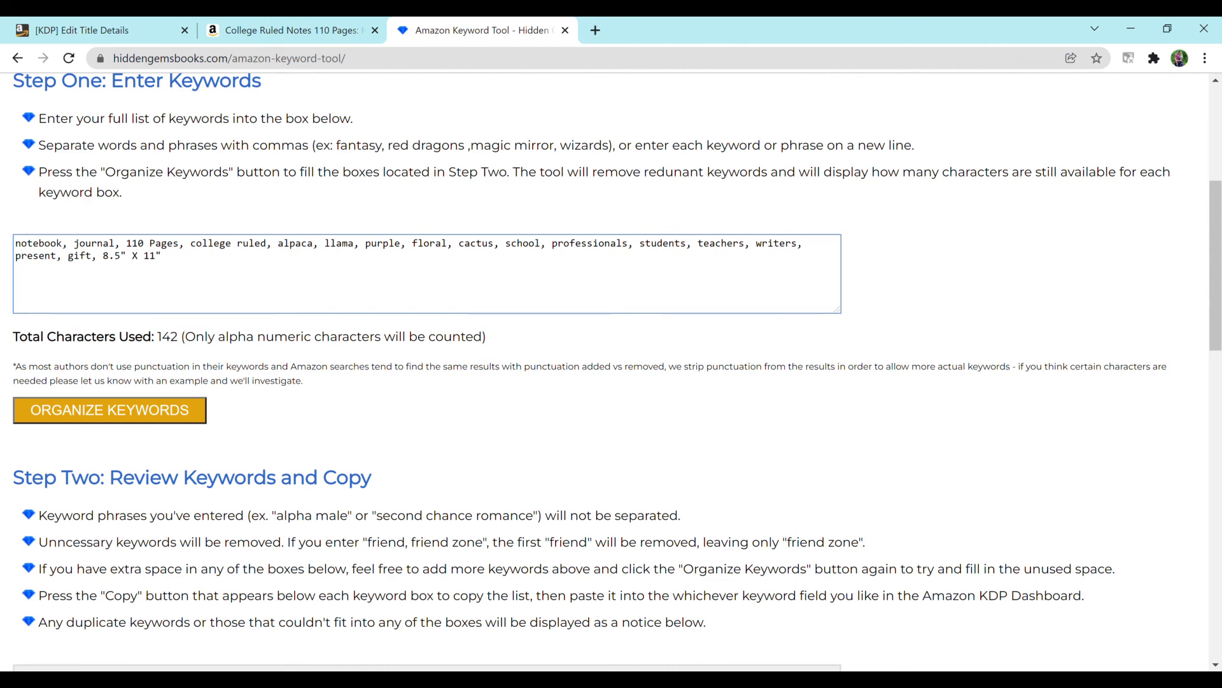
scroll(611, 373, up, 3)
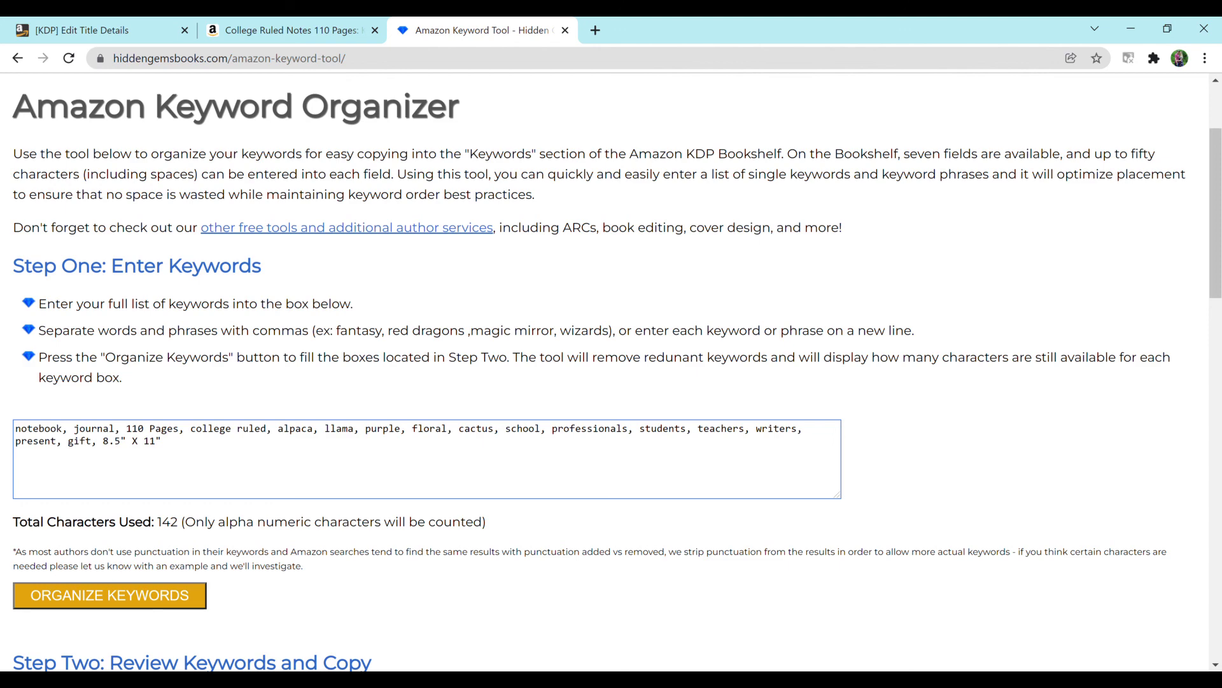
Copy the Keyword Box 1 string into KDP's third keyword field
click(113, 30)
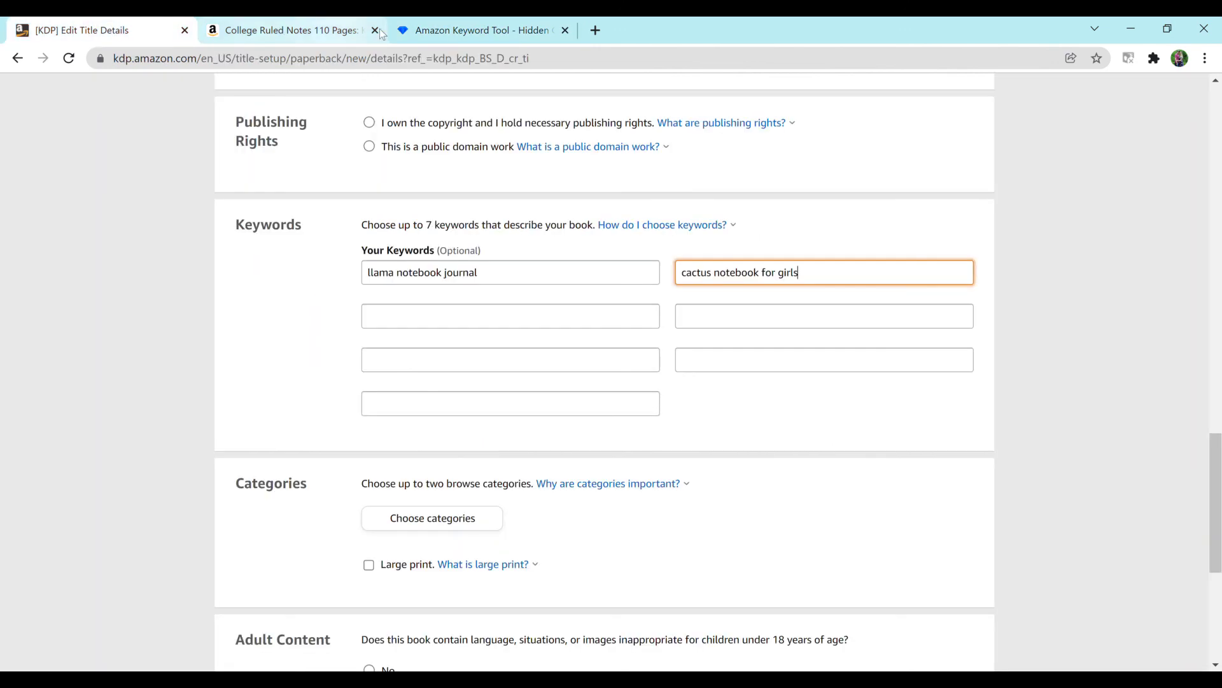
click(479, 32)
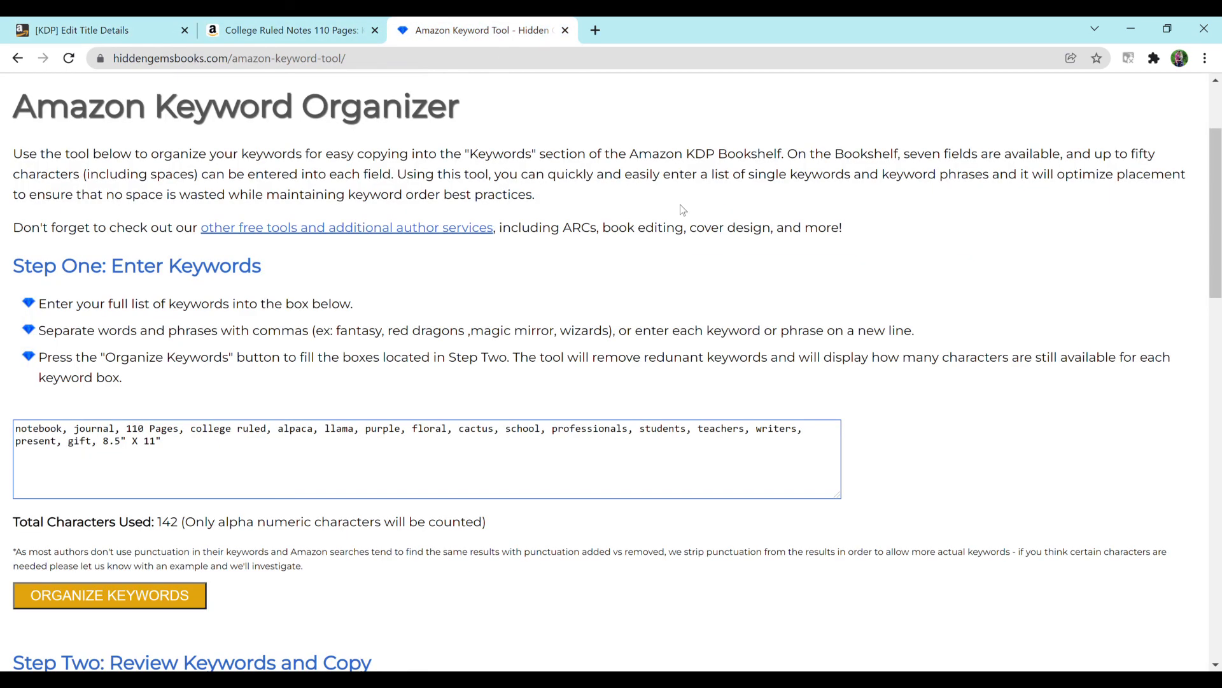
scroll(636, 204, down, 7)
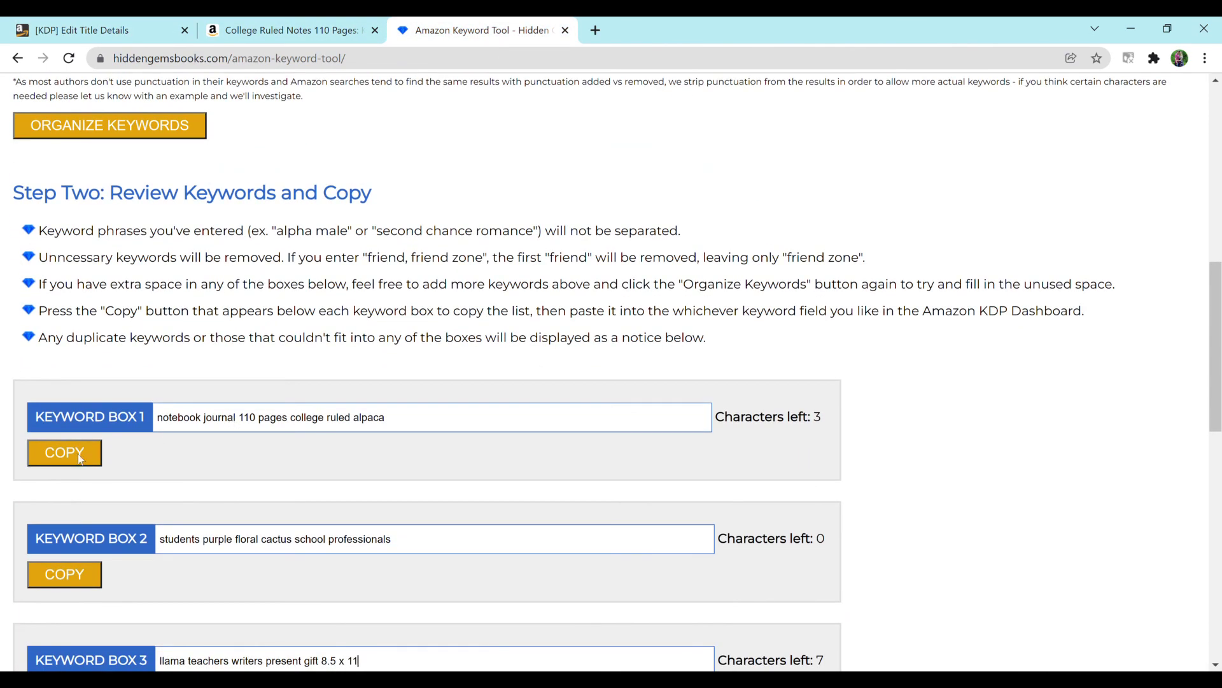
click(80, 456)
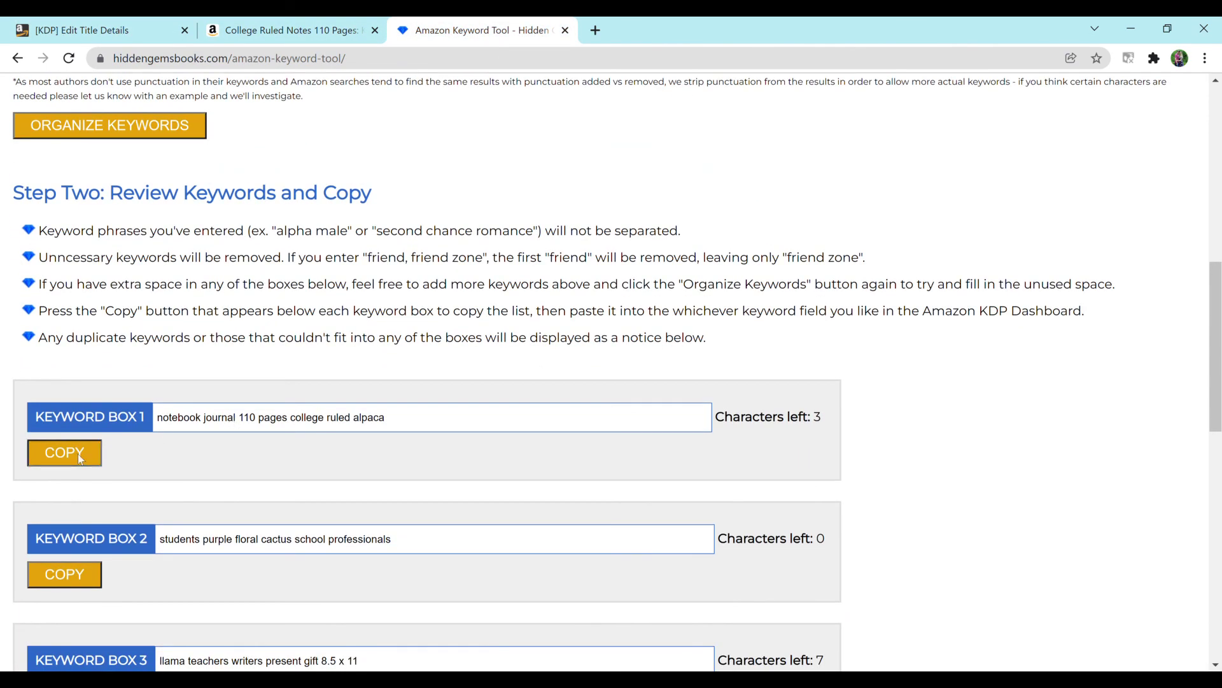
click(122, 37)
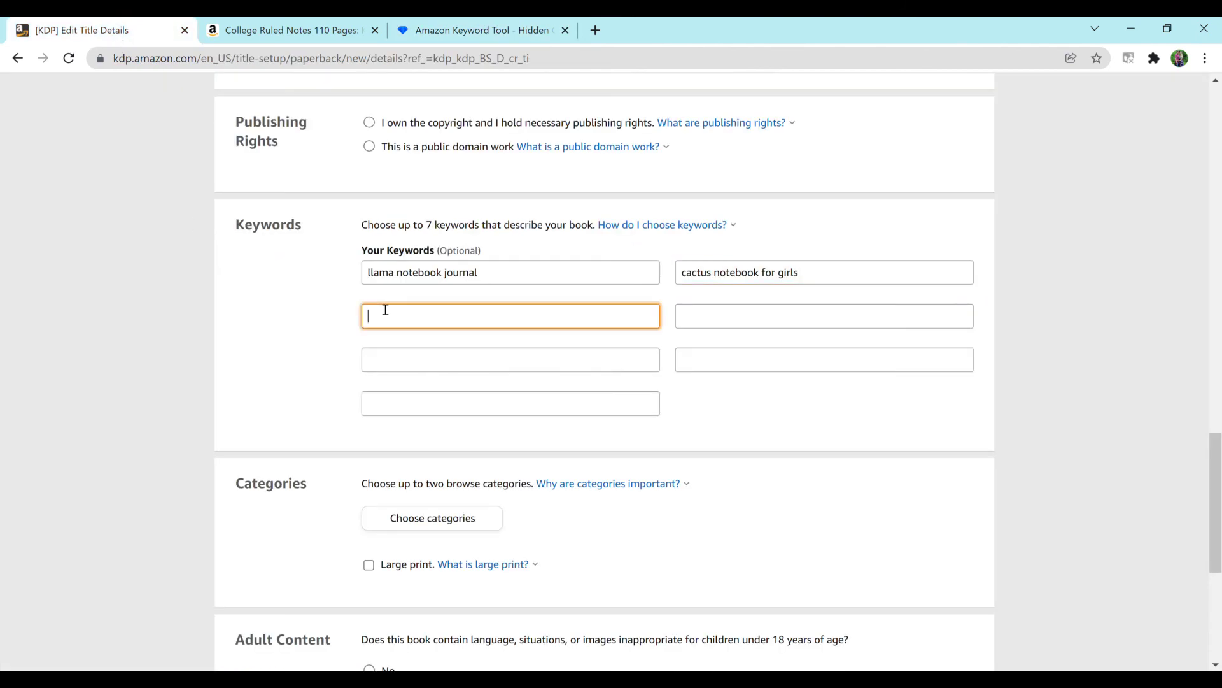
key(ctrl+v)
click(471, 30)
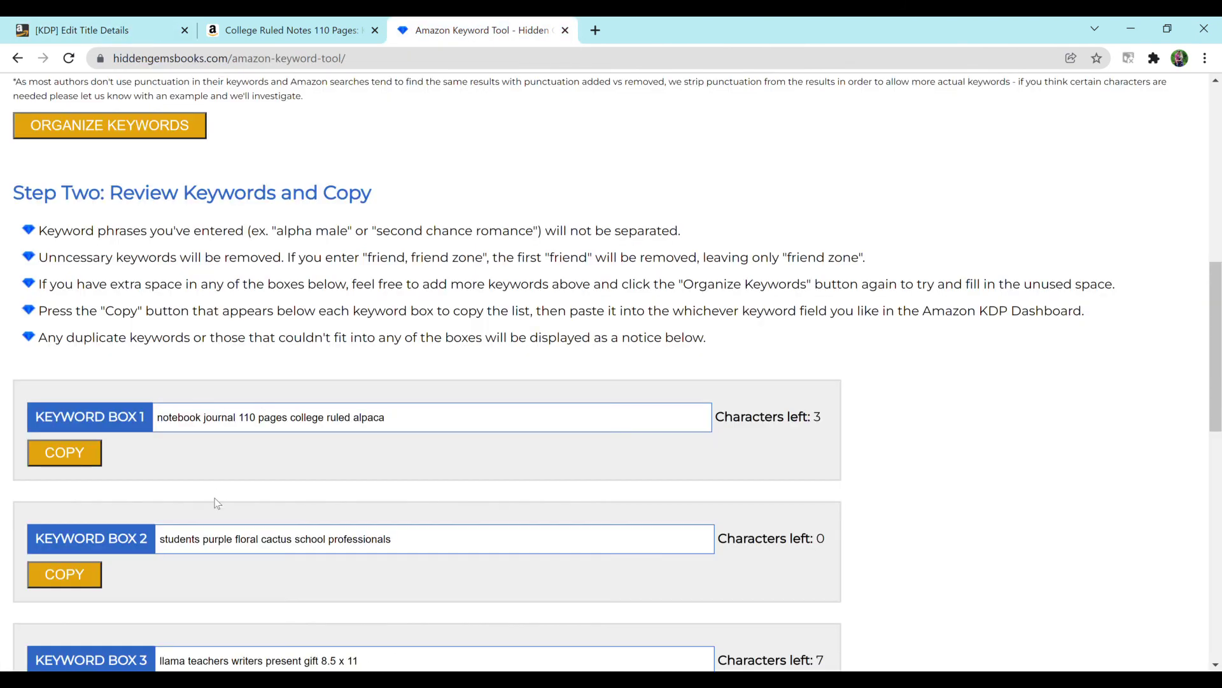
Copy the Keyword Box 2 string into KDP's fourth keyword field
click(71, 573)
click(132, 30)
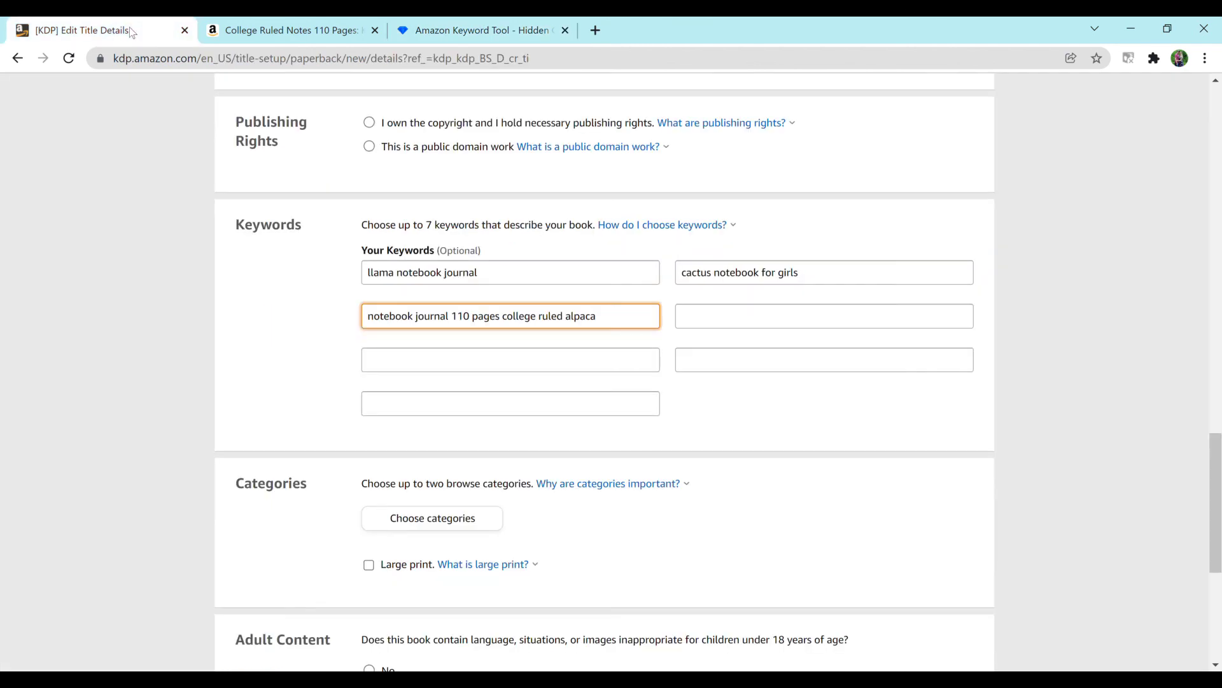
click(770, 312)
key(ctrl+v)
click(487, 31)
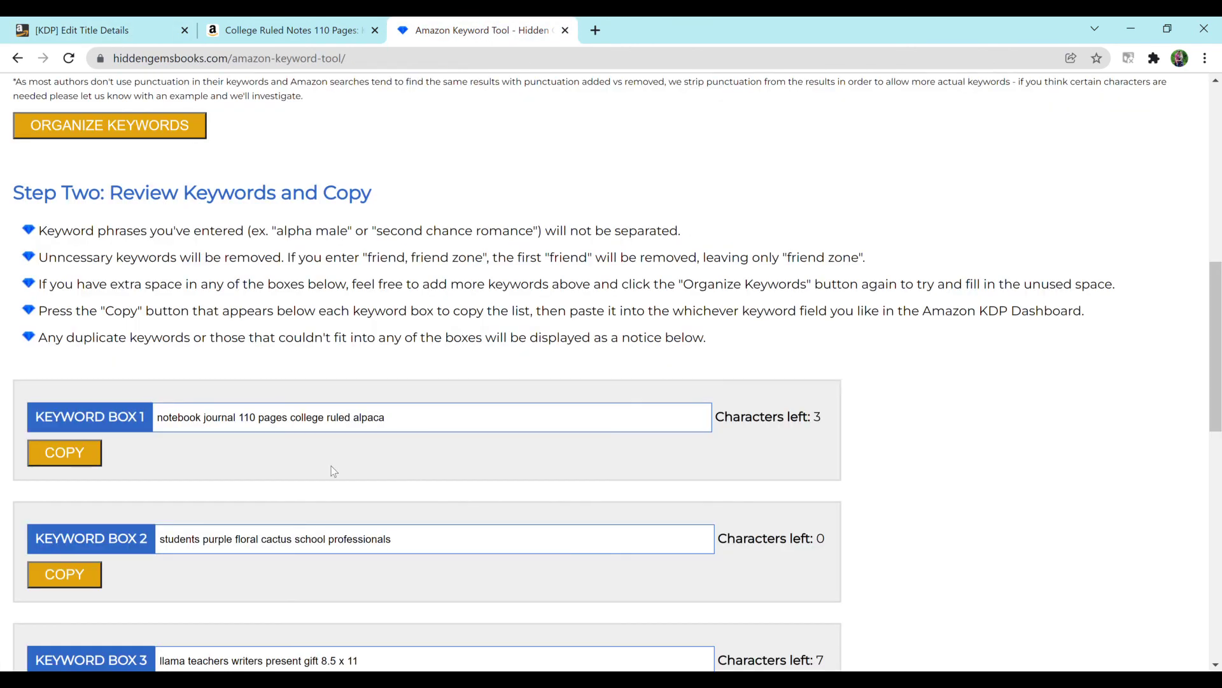
Paste the Keyword Box 3 string into KDP's fifth keyword field
scroll(331, 471, down, 3)
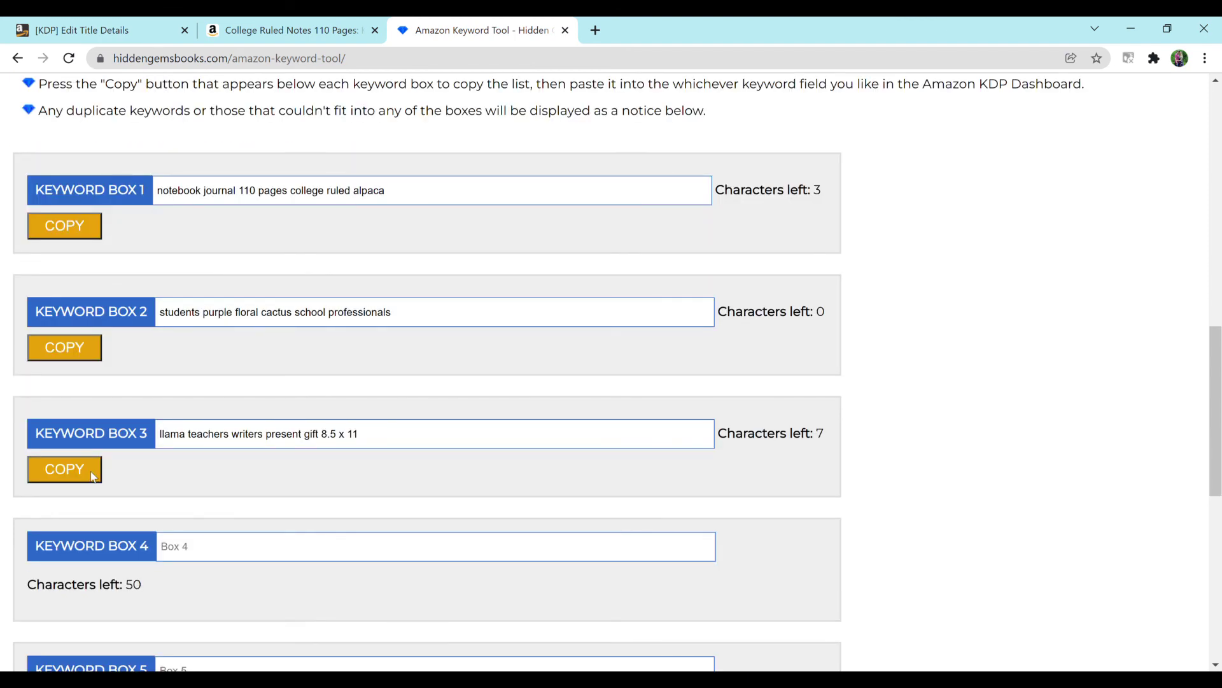
key(ctrl+1)
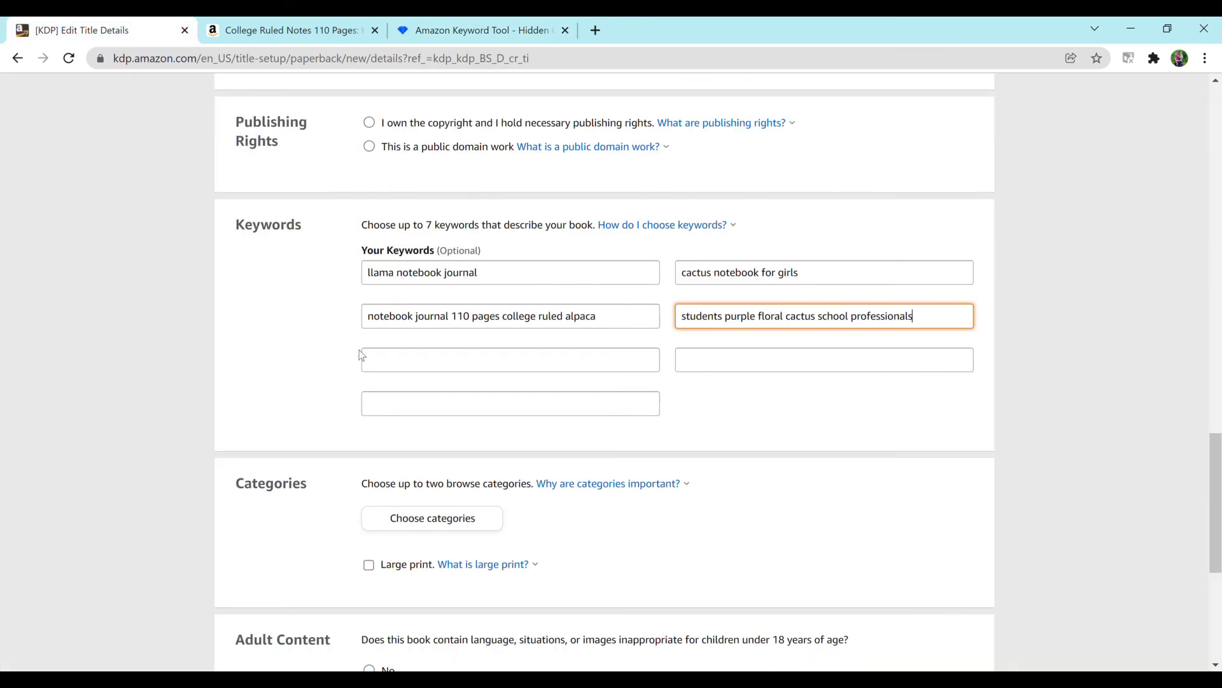
click(423, 354)
key(ctrl+v)
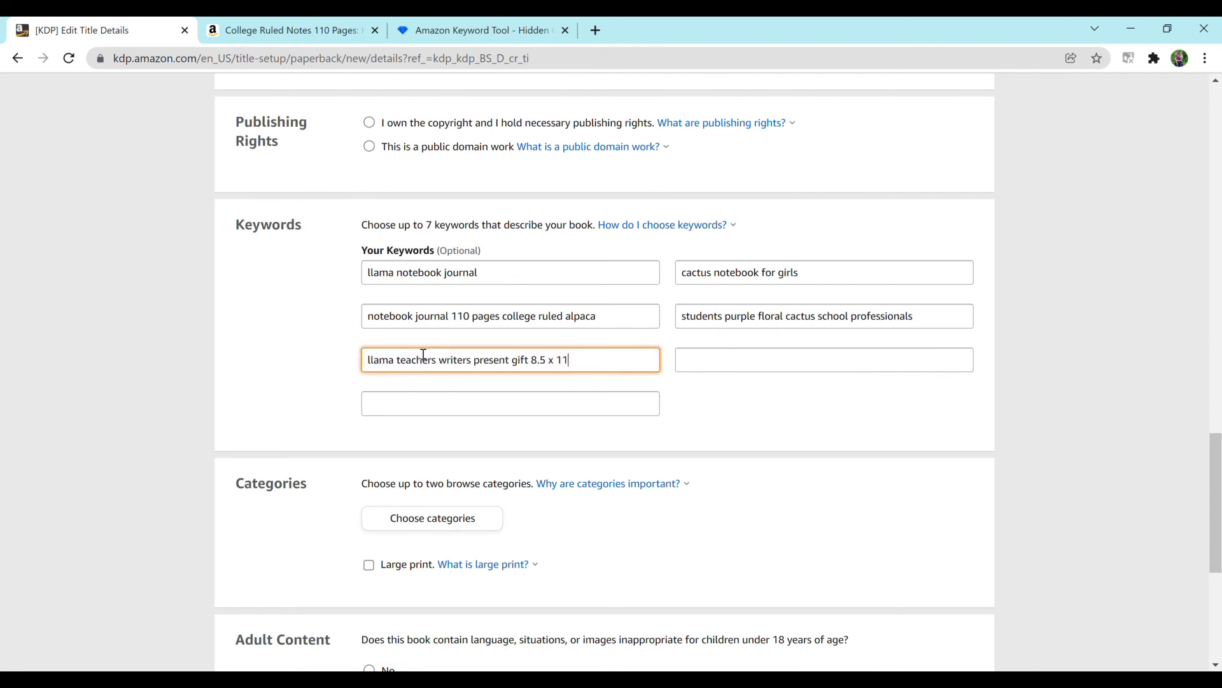
click(514, 31)
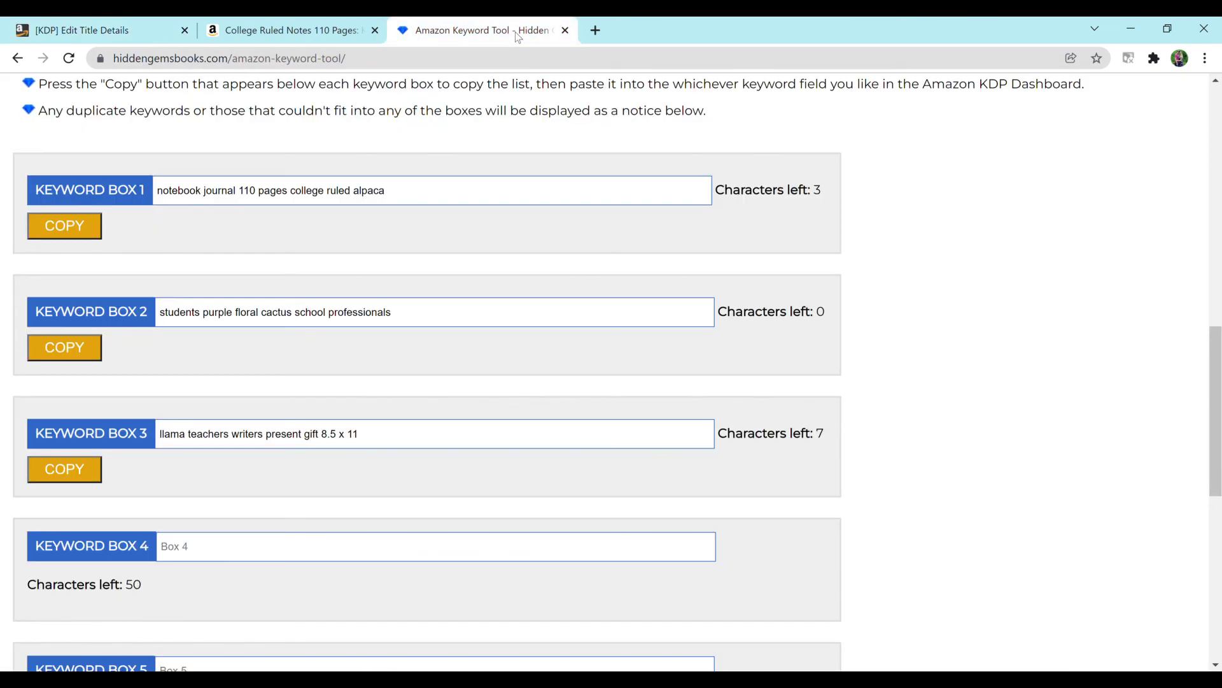